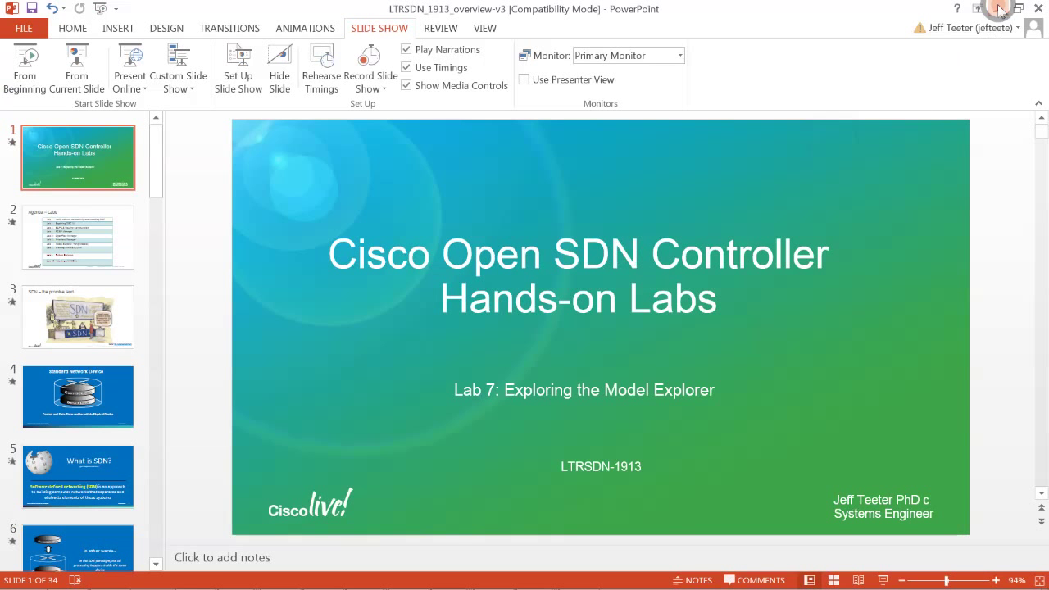
Switch from the presentation to the Open SDN Controller page in Chrome and open the Model Explorer application.
click(998, 9)
mouse_move(195, 576)
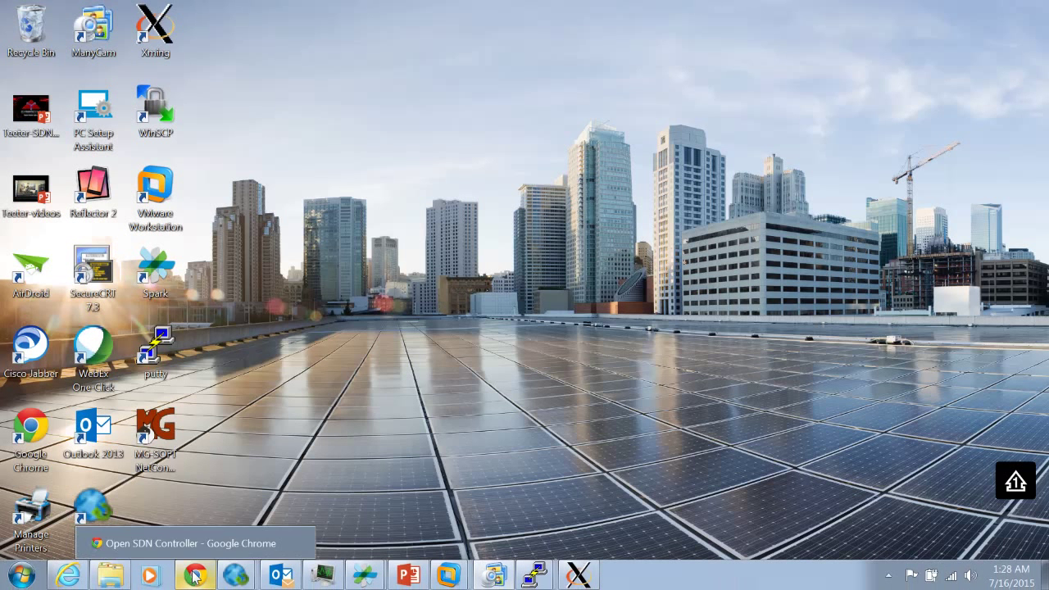
click(191, 545)
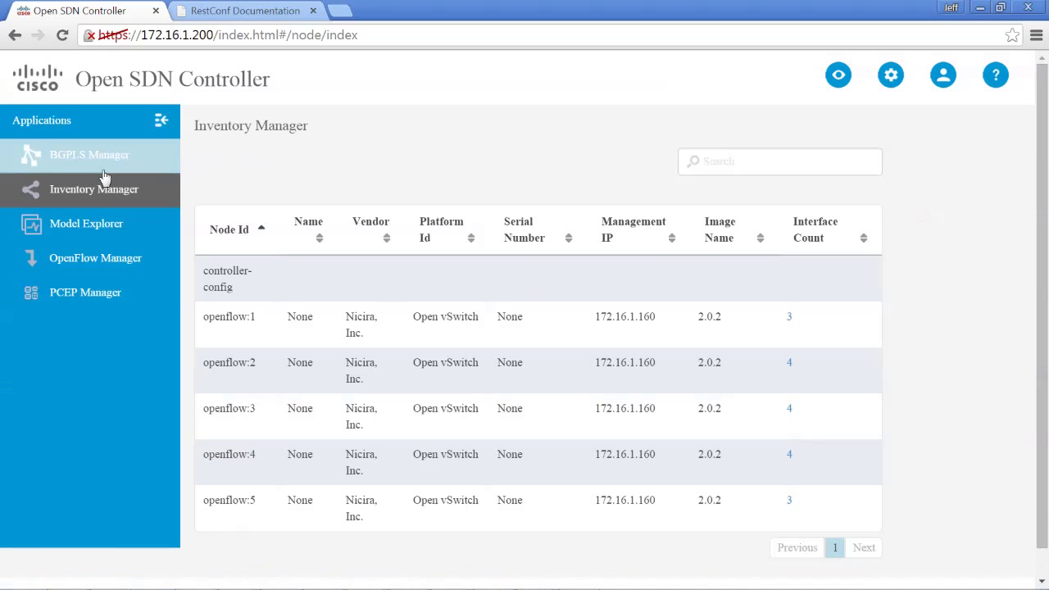
click(97, 230)
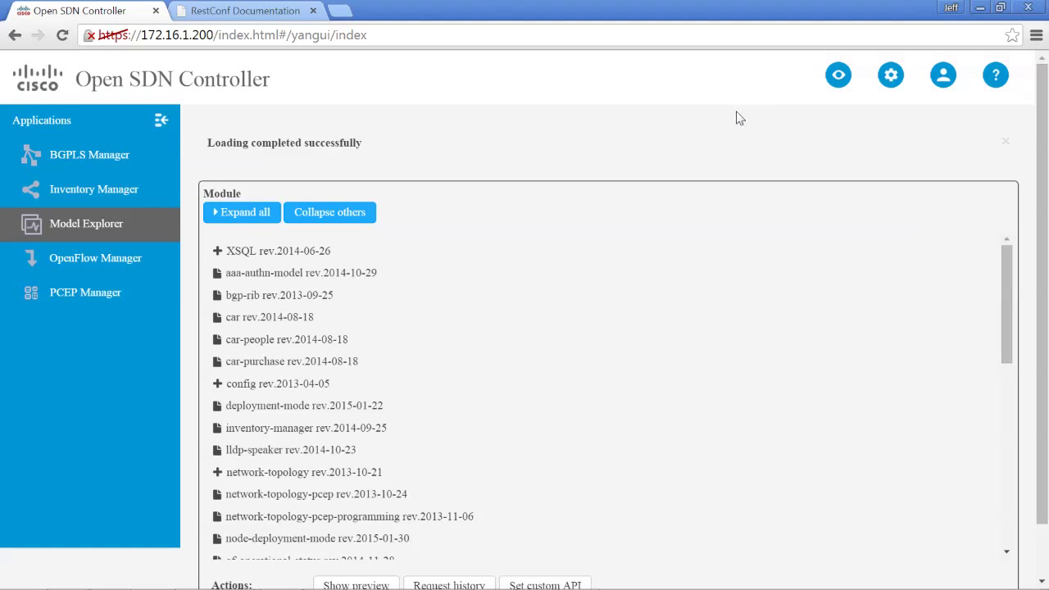
Expand the opendaylight flow-statistics, flow-table-statistics and group-statistics modules and look over the module list and available actions.
drag(1009, 274, 993, 396)
click(217, 282)
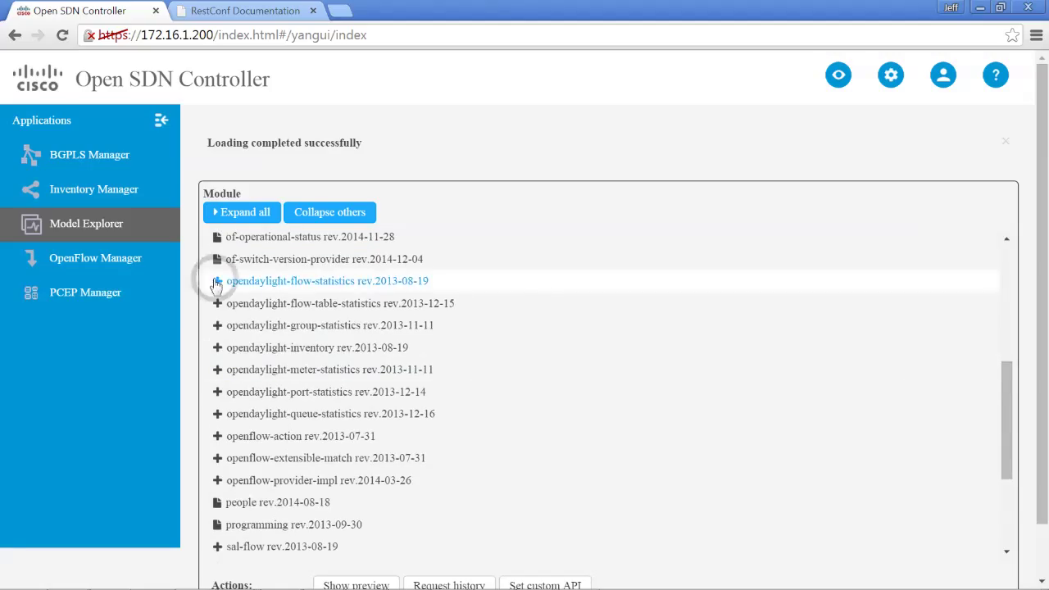
click(217, 348)
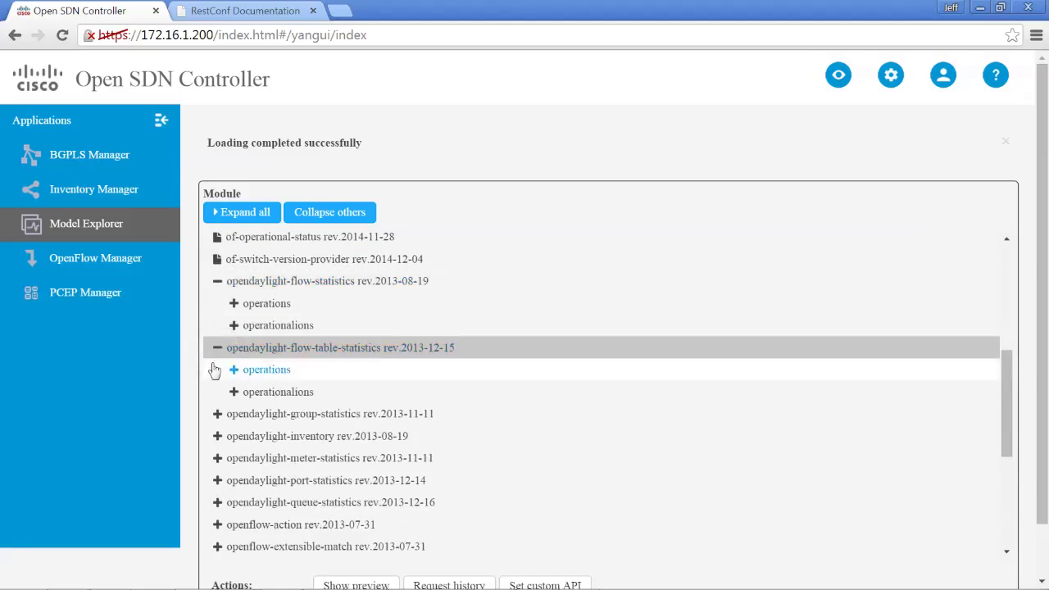
click(218, 414)
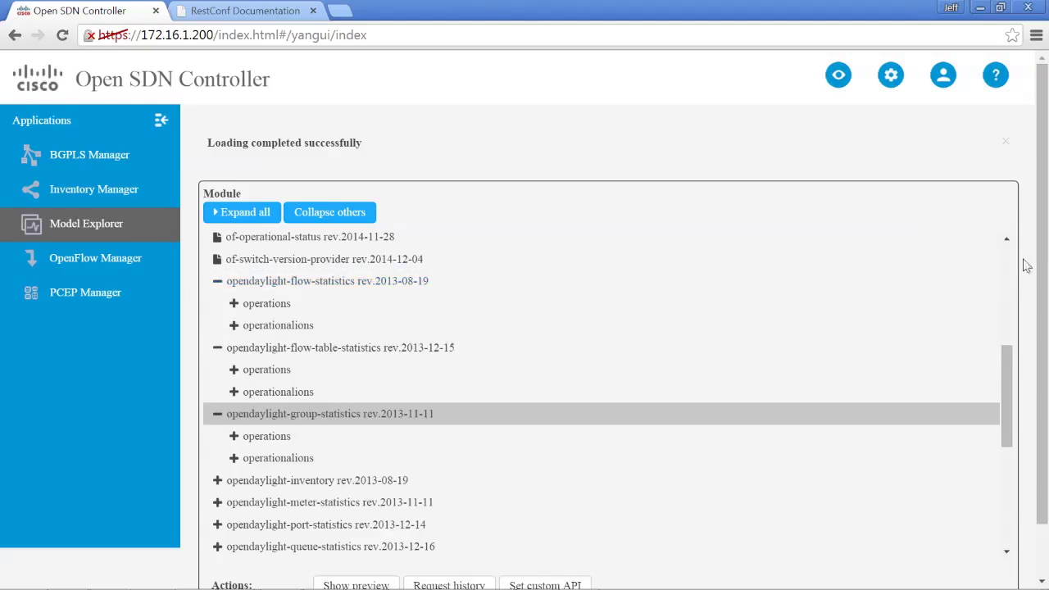
scroll(1030, 399, down, 2)
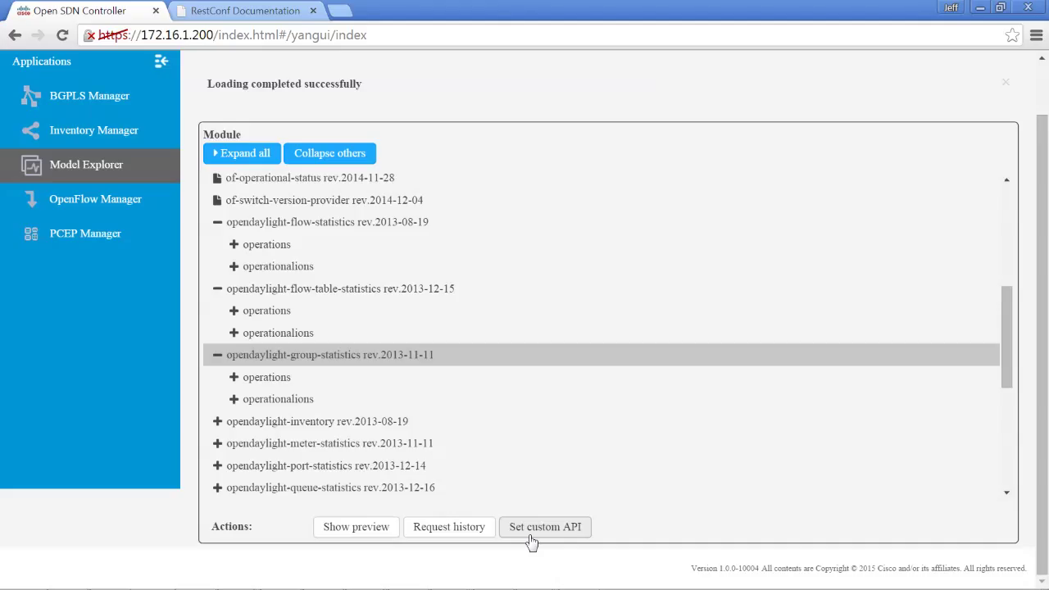
scroll(571, 242, up, 5)
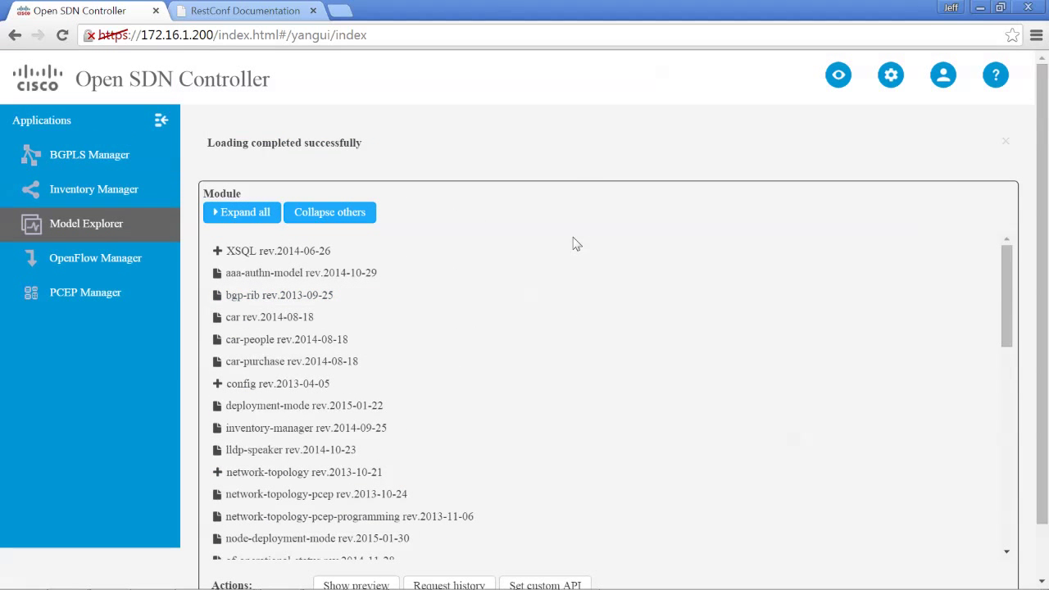
Open the Available APIs documentation and review the POST /config/ operation of the network-topology(2013-10-21) API.
click(996, 79)
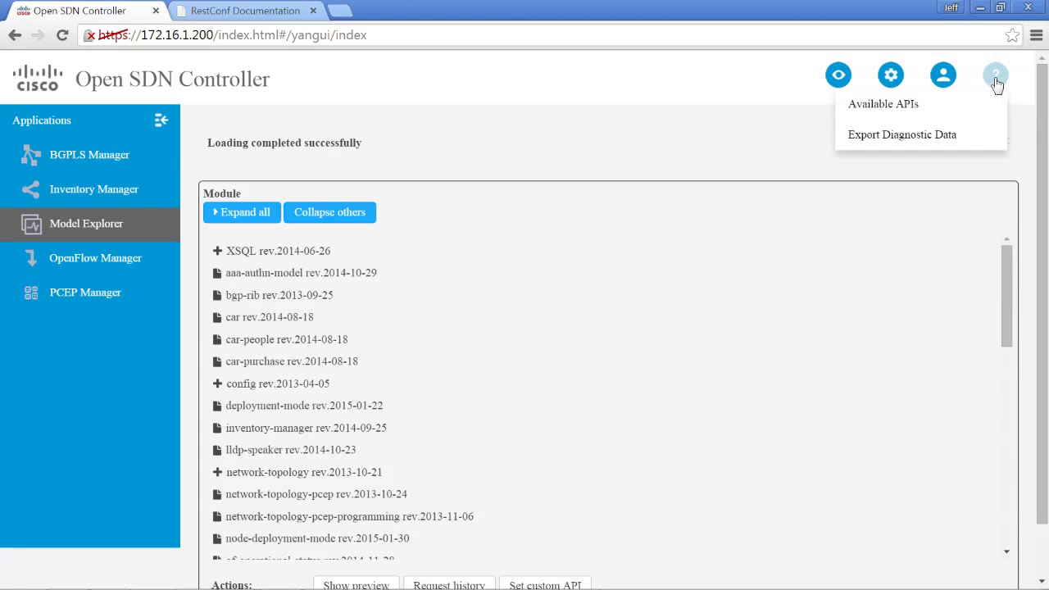
mouse_move(995, 75)
click(913, 120)
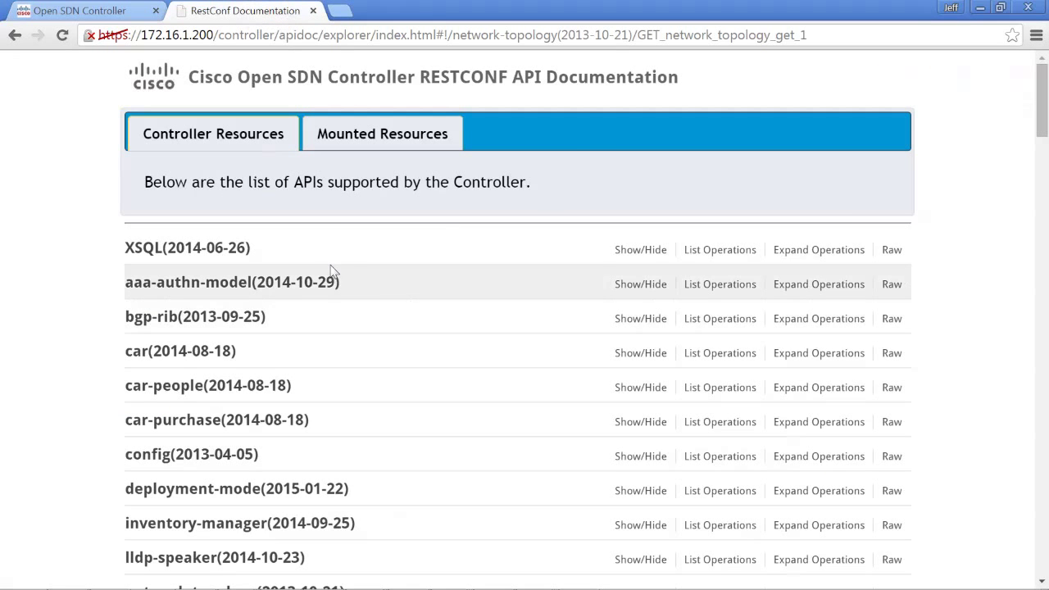
scroll(263, 360, down, 3)
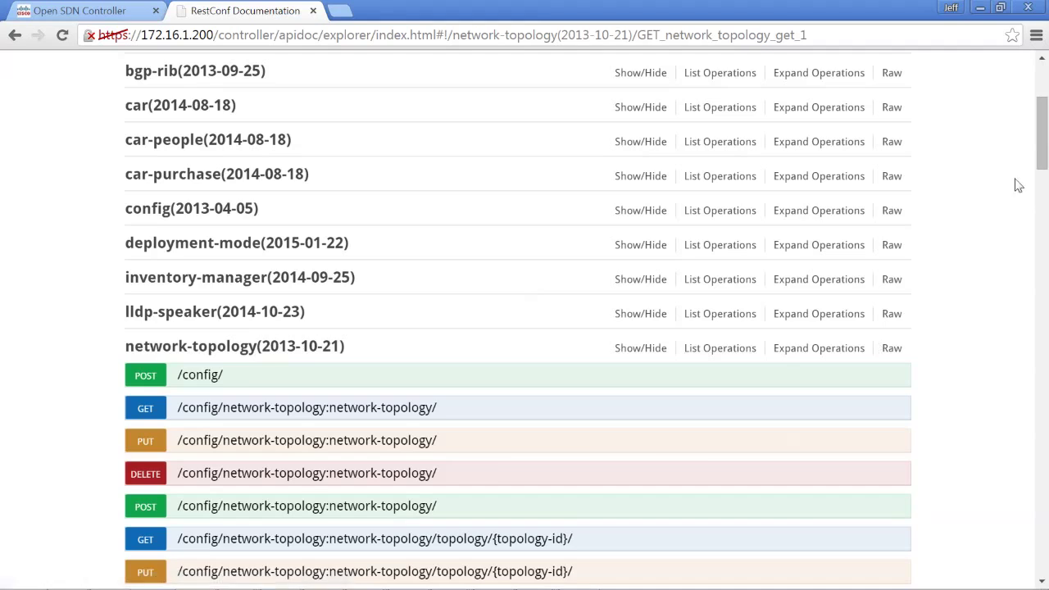
click(210, 384)
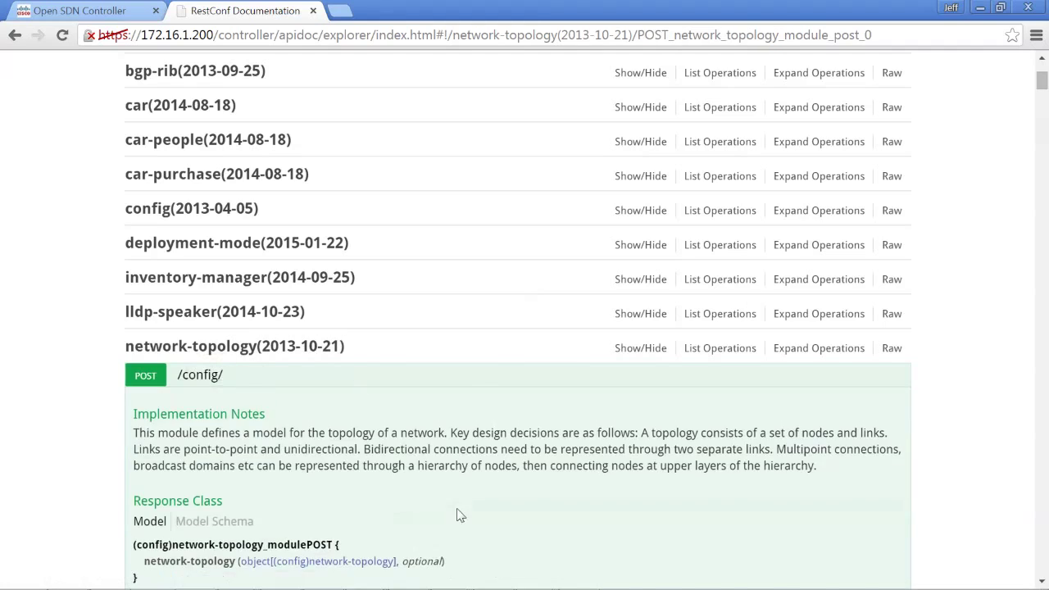
scroll(457, 512, down, 8)
scroll(457, 513, up, 10)
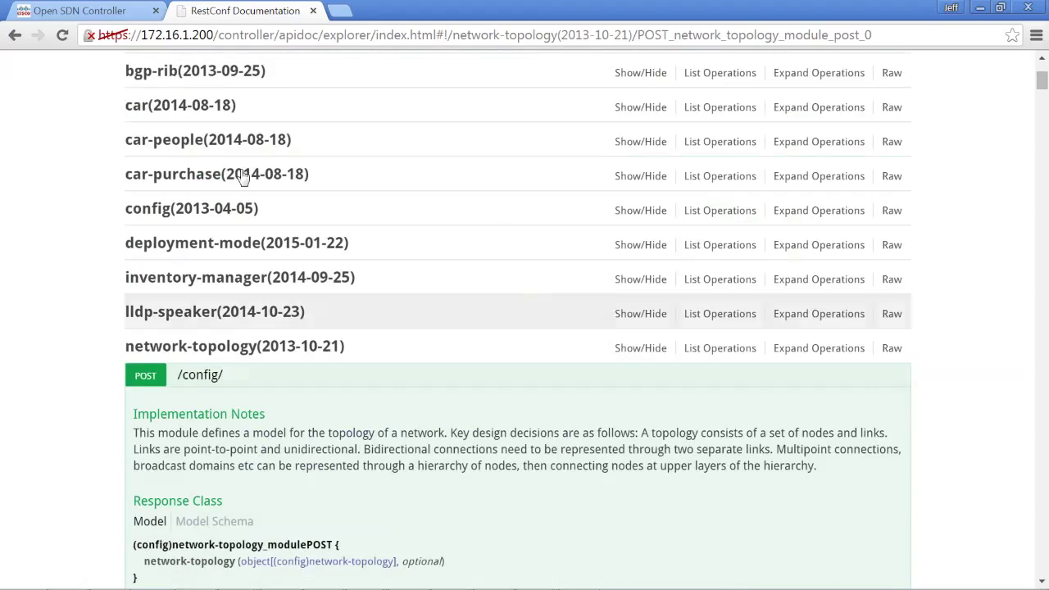
Return to the Model Explorer and select the network-topology node under operational in the network-topology rev.2013-10-21 module.
click(81, 11)
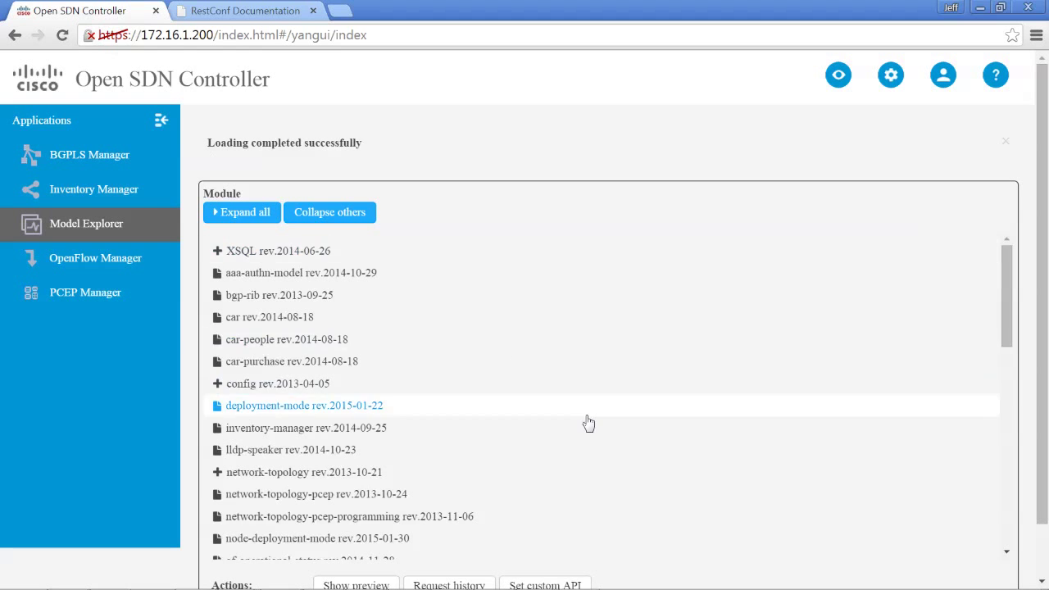
scroll(588, 424, down, 3)
scroll(587, 424, up, 2)
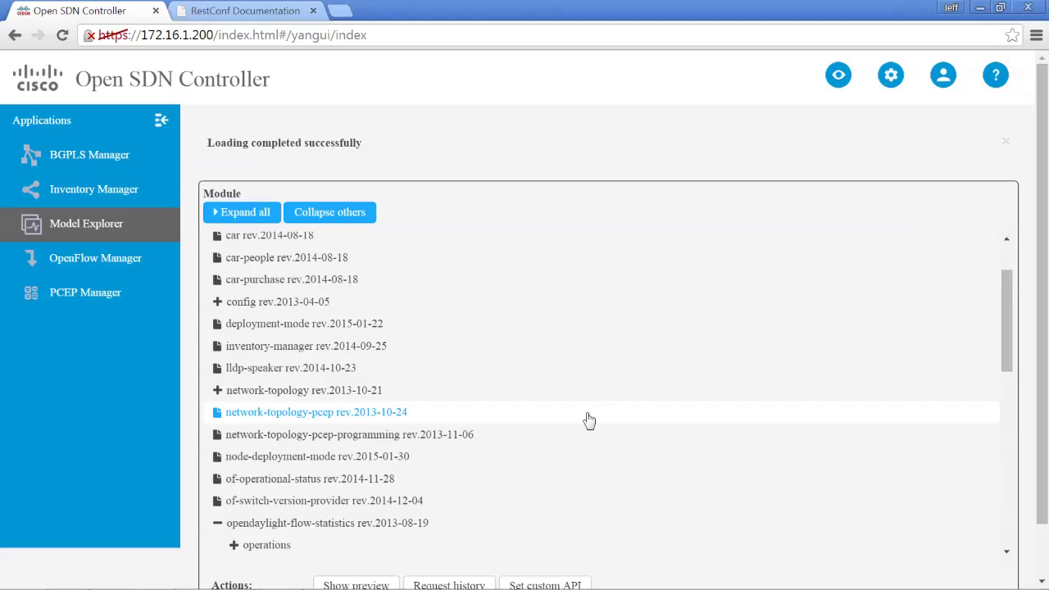
click(343, 394)
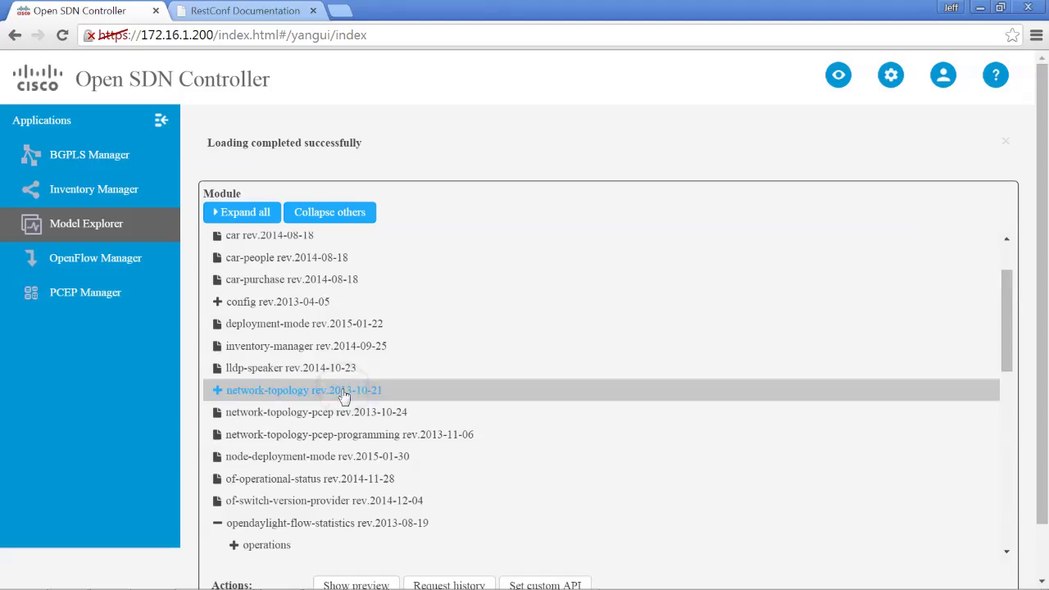
click(217, 392)
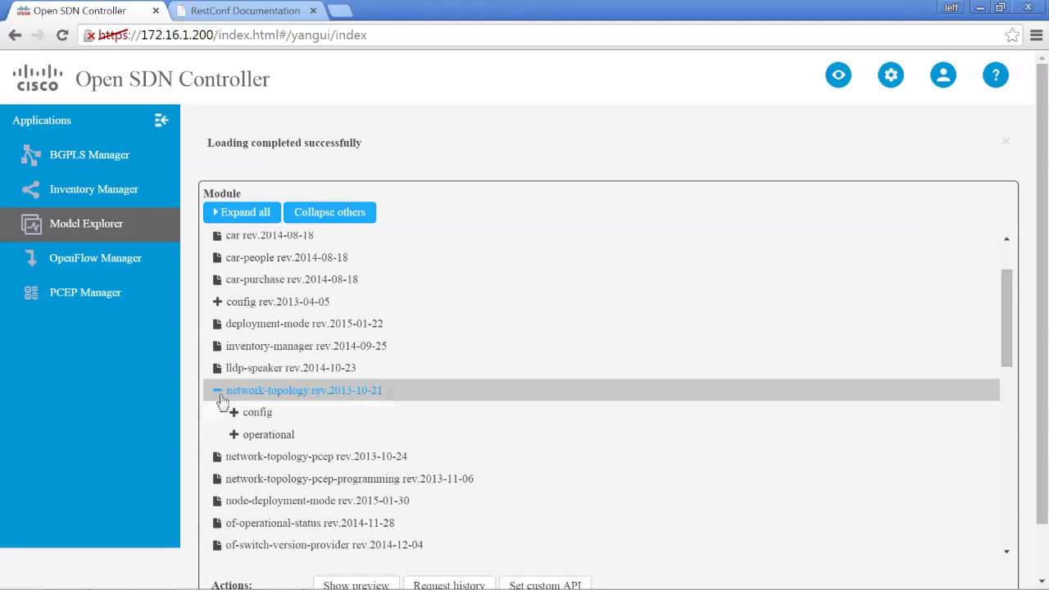
click(235, 436)
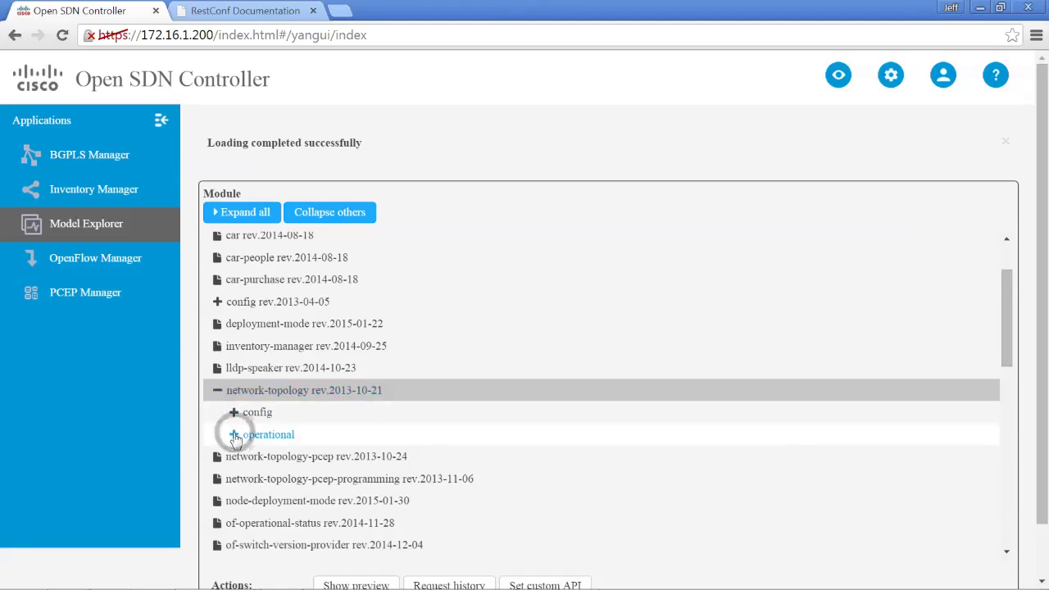
click(271, 458)
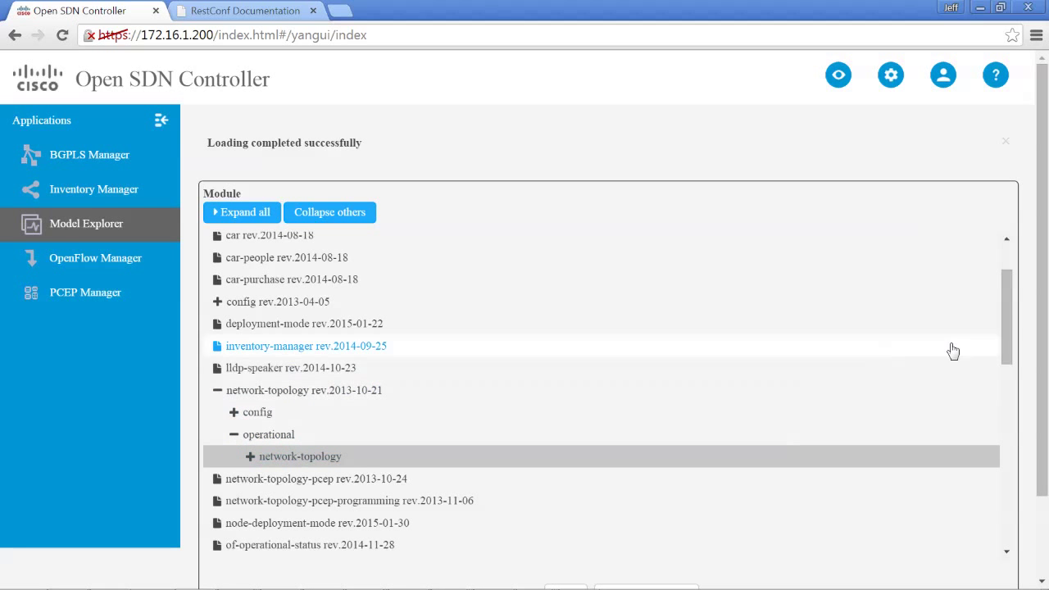
Preview the request URL for the operational network-topology node, highlight its host address and RESTCONF path, and close the preview.
drag(1036, 334, 1035, 469)
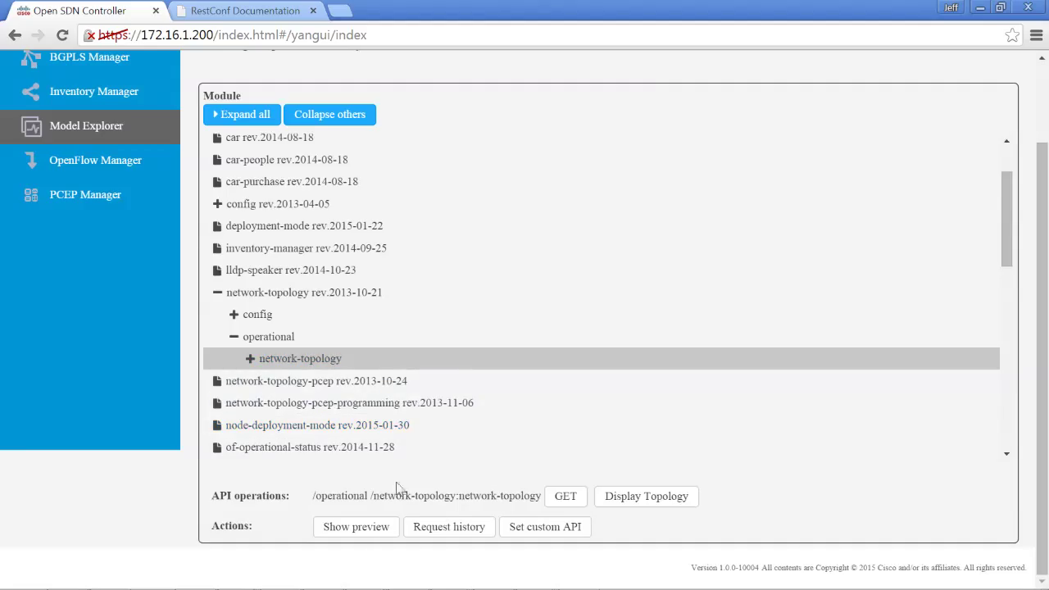
click(361, 528)
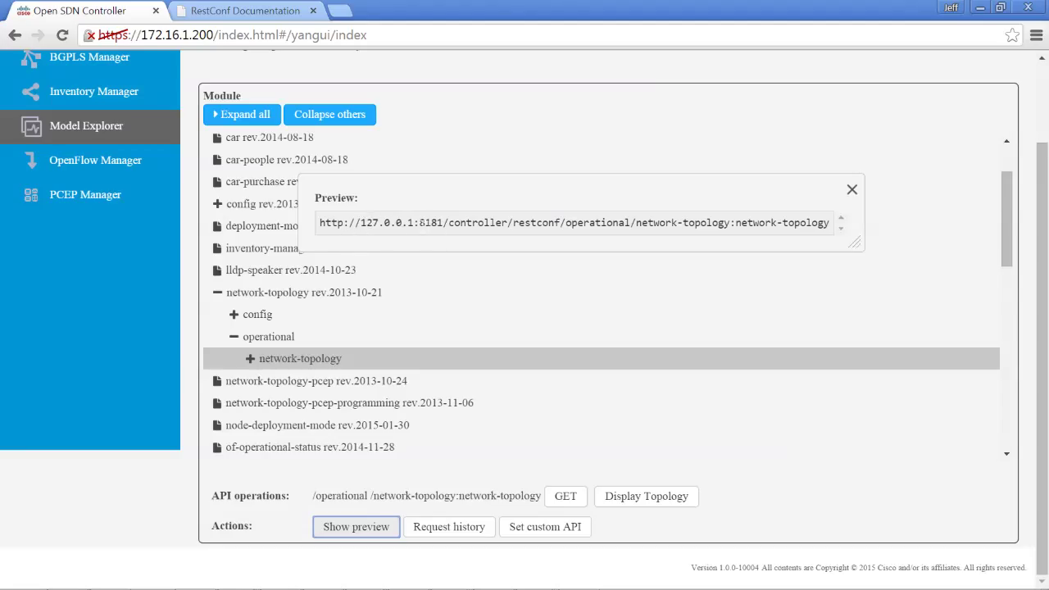
drag(421, 223, 361, 222)
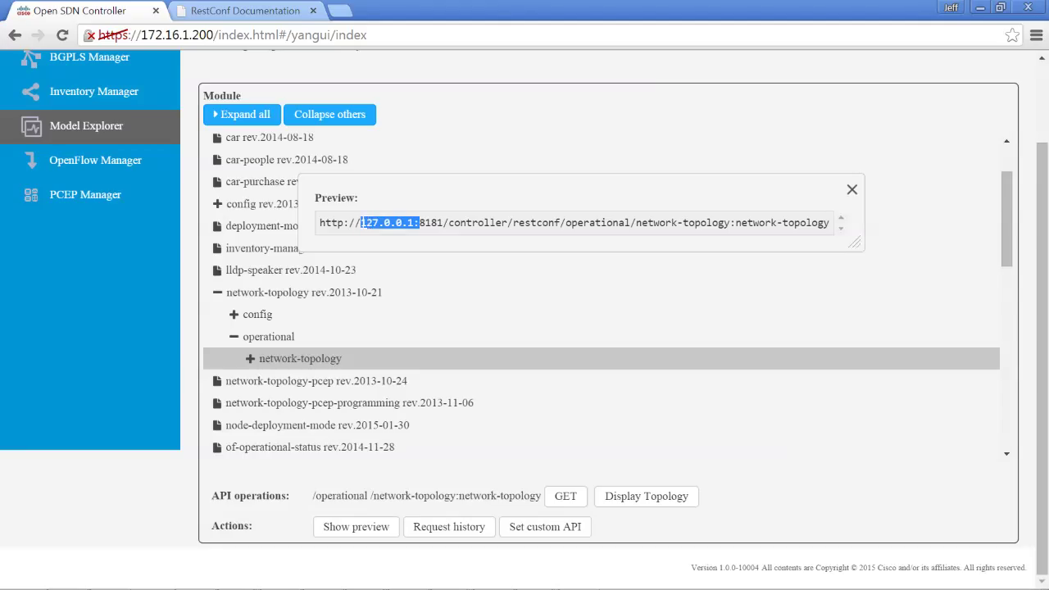
drag(448, 222, 830, 222)
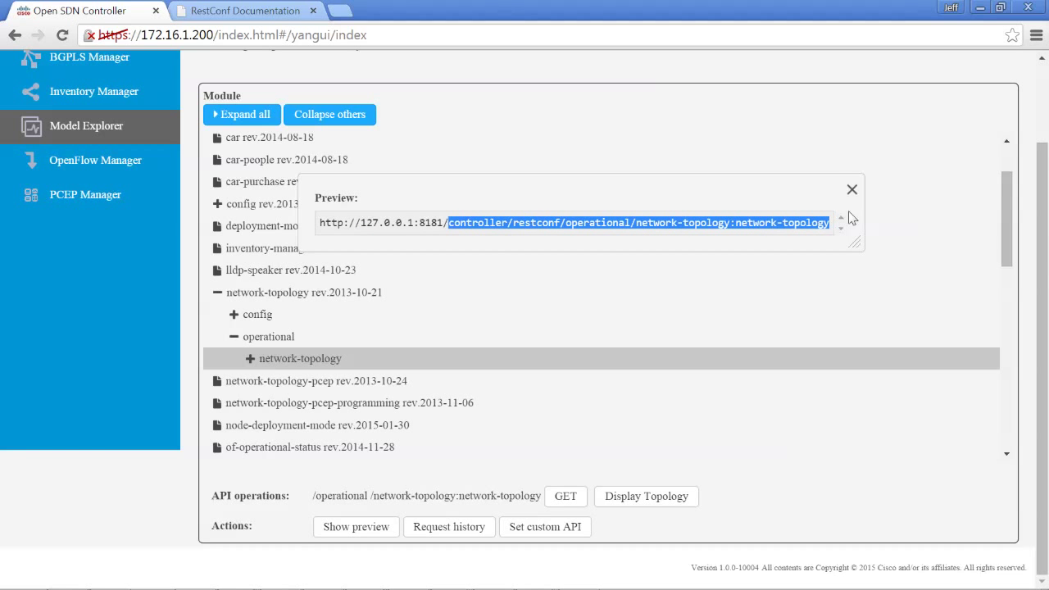
click(853, 192)
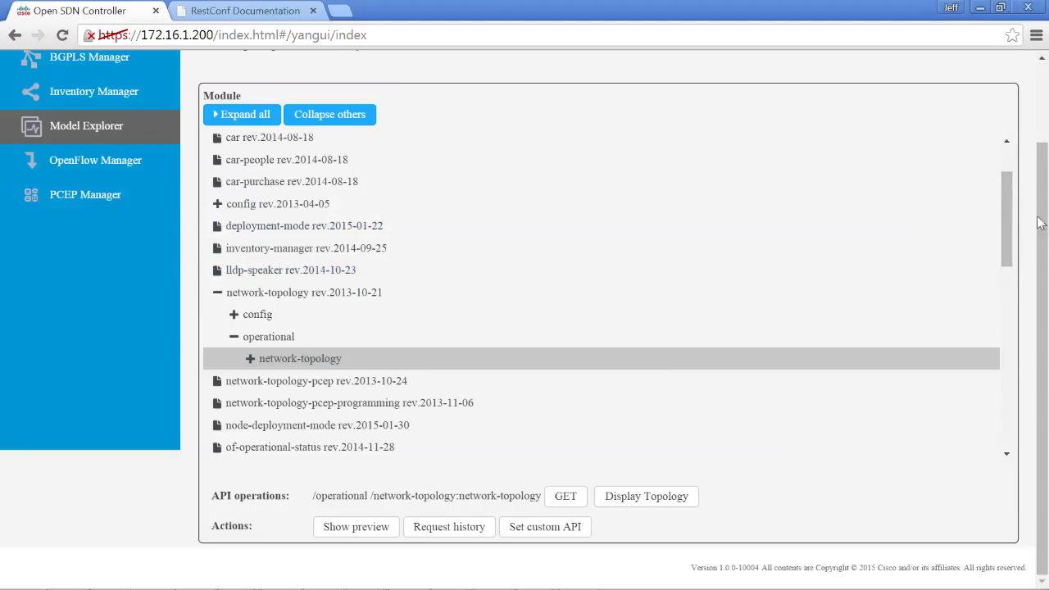
Run the GET operation on /operational/network-topology:network-topology and review the returned topology, node and link data.
click(571, 499)
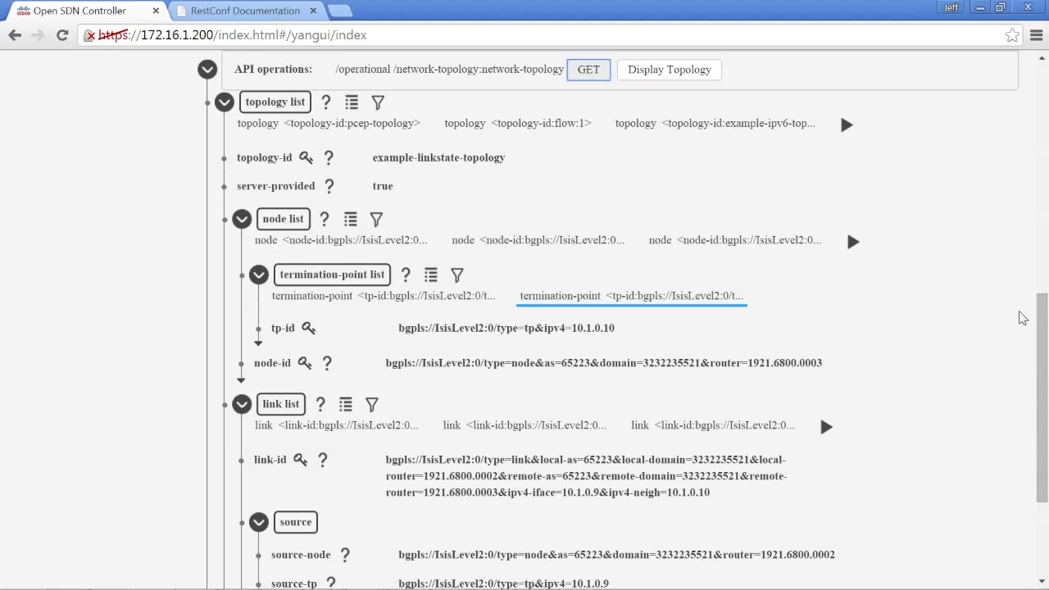
drag(1040, 318, 1039, 375)
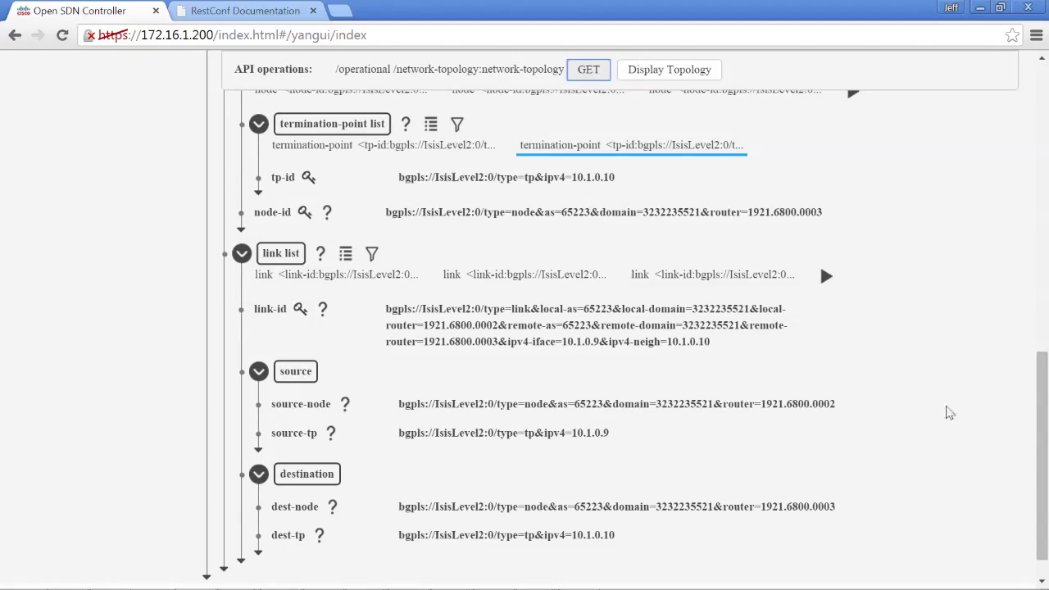
drag(1043, 427, 1042, 441)
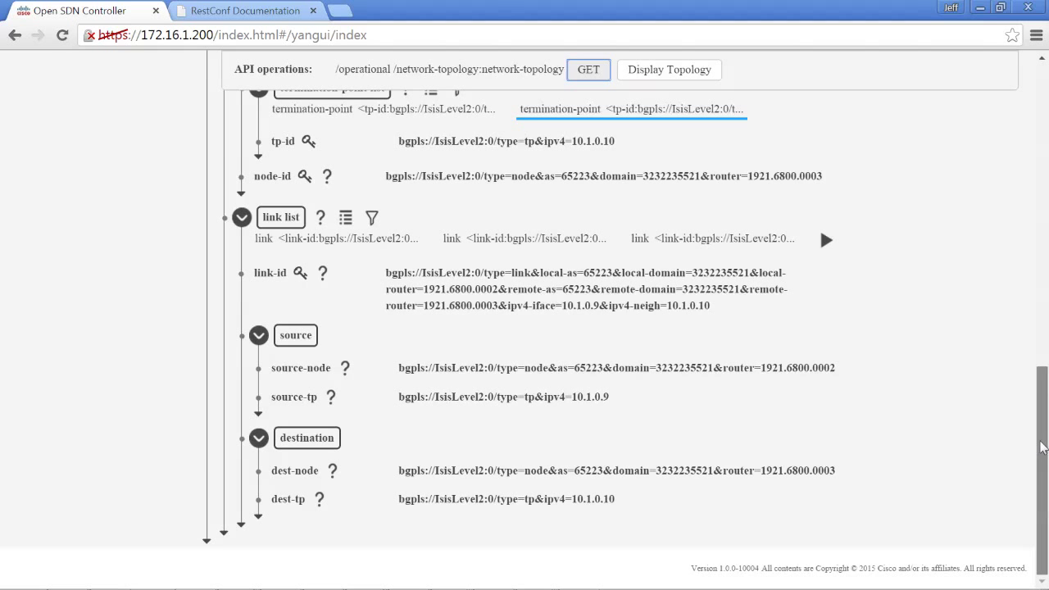
drag(1046, 428, 1043, 262)
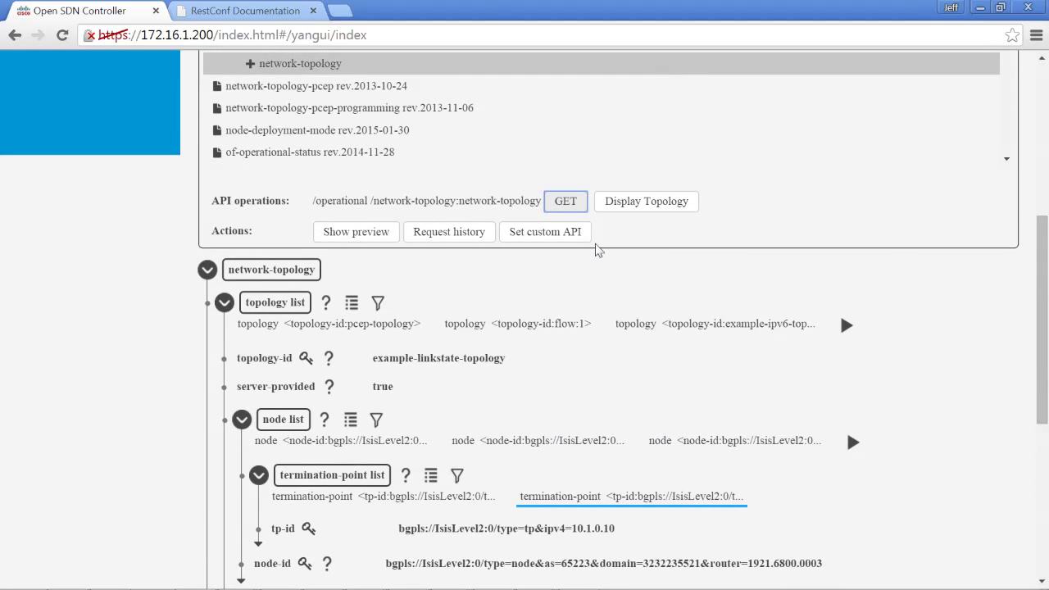
Preview the returned network topology as JSON and examine the source and destination entries at its end.
click(356, 231)
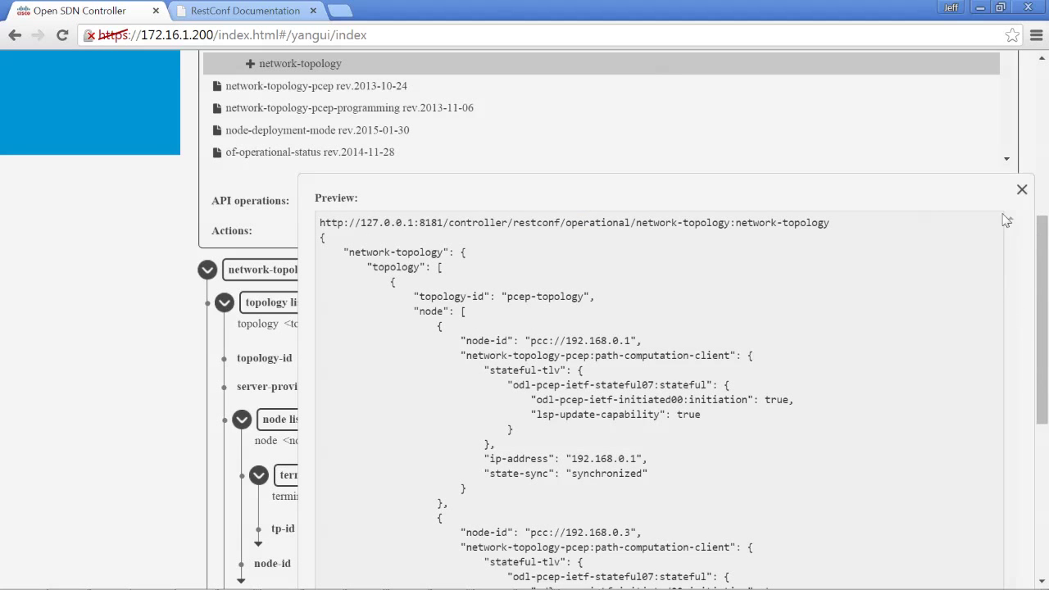
click(930, 147)
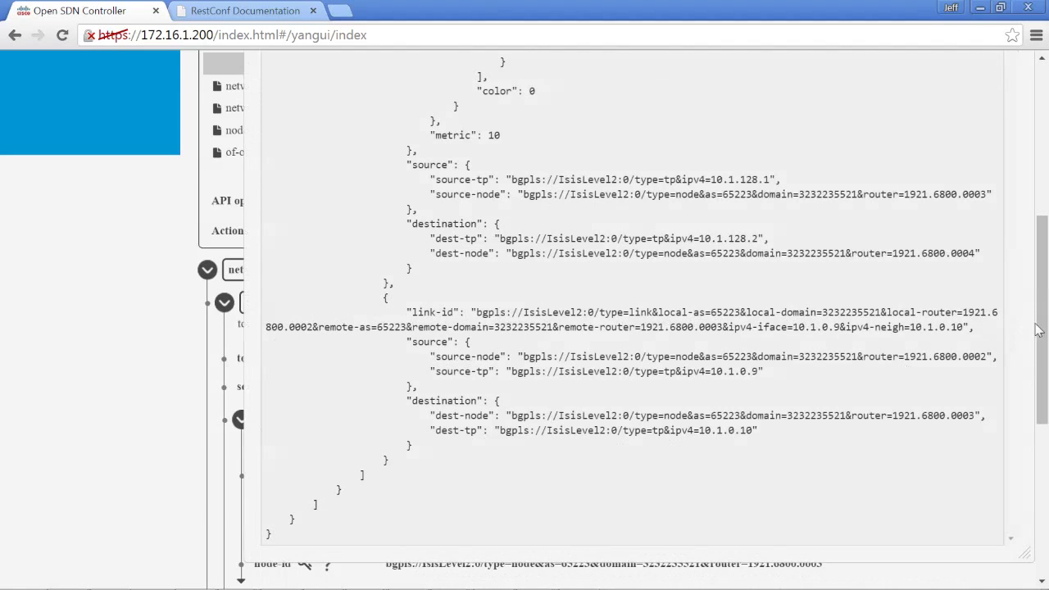
drag(1038, 283, 1037, 127)
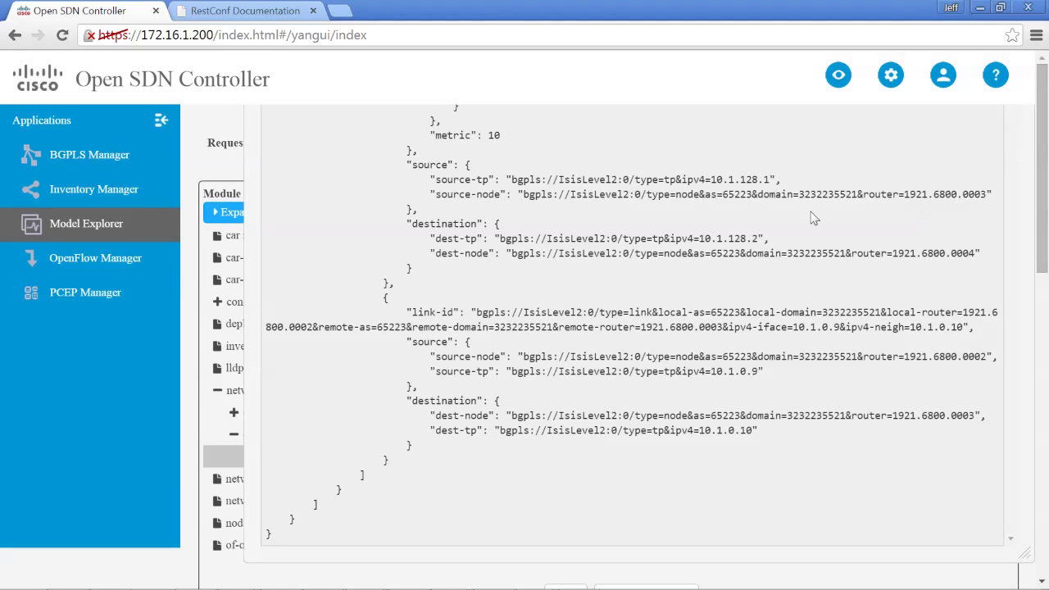
drag(551, 178, 756, 536)
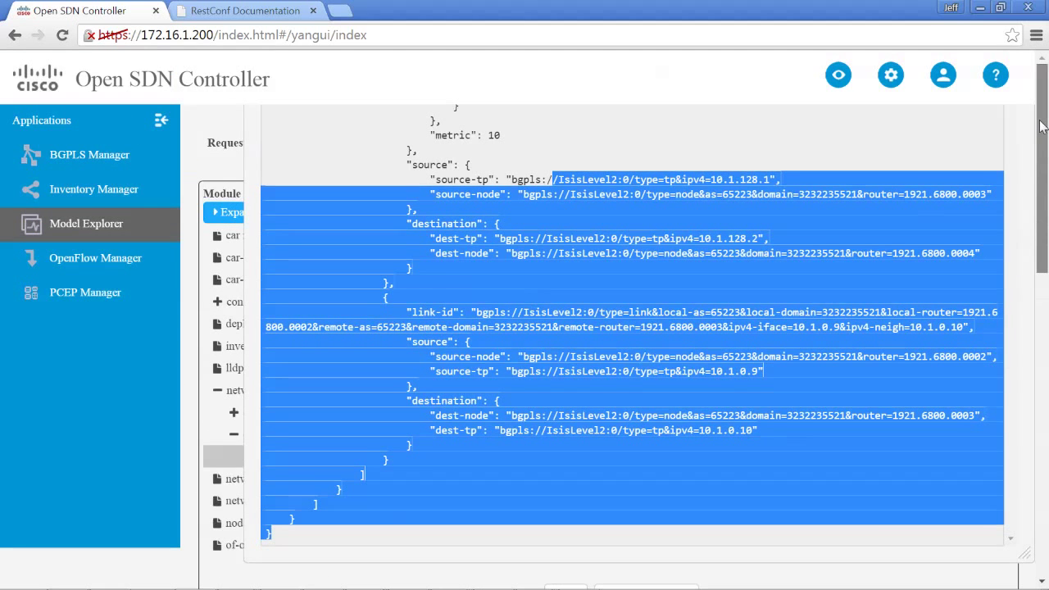
Clear the oversized preview by switching to Inventory Manager and back to Model Explorer.
click(233, 463)
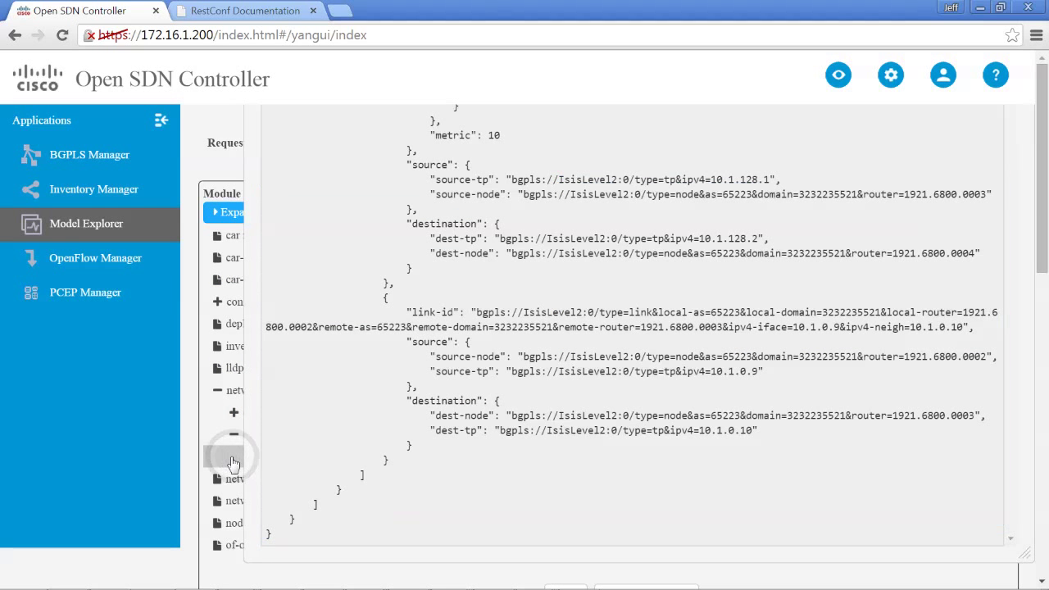
click(115, 228)
click(107, 192)
click(106, 225)
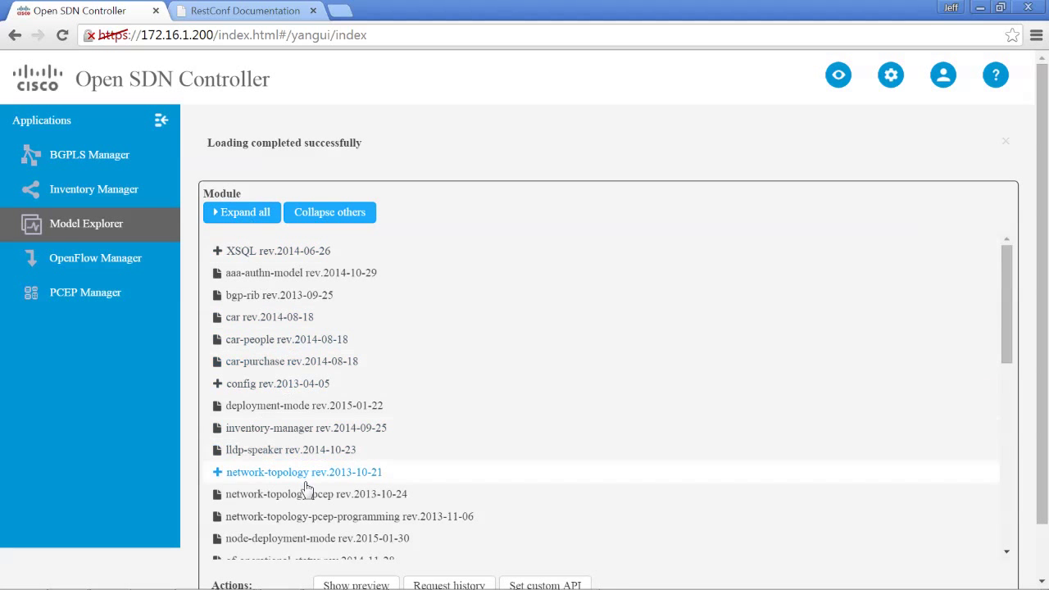
Expand the network-topology rev.2013-10-21 module down to its operational branch and select the network-topology node.
click(225, 477)
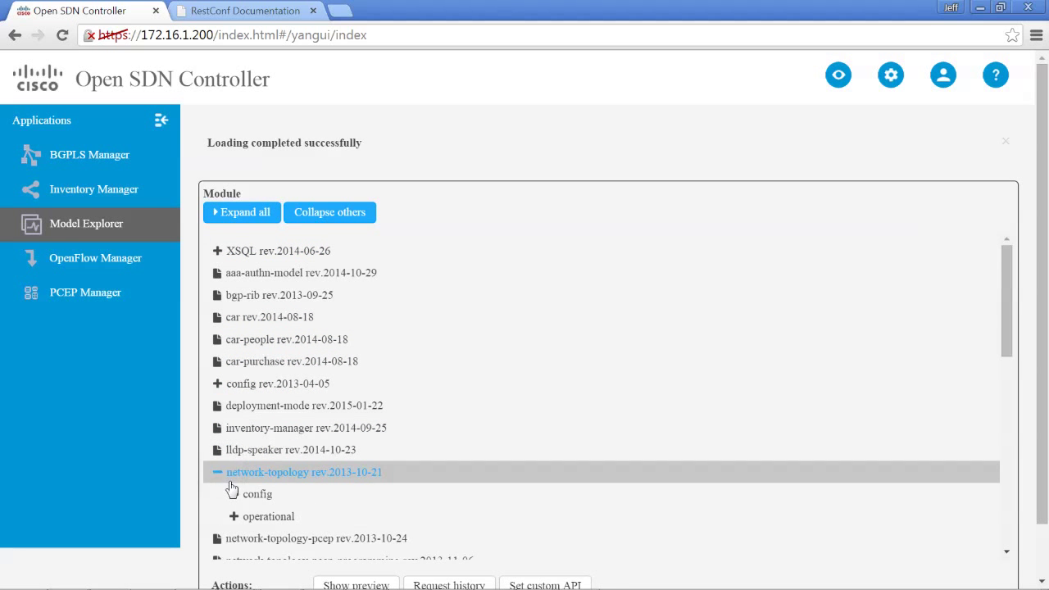
scroll(231, 488, down, 2)
scroll(231, 488, down, 2)
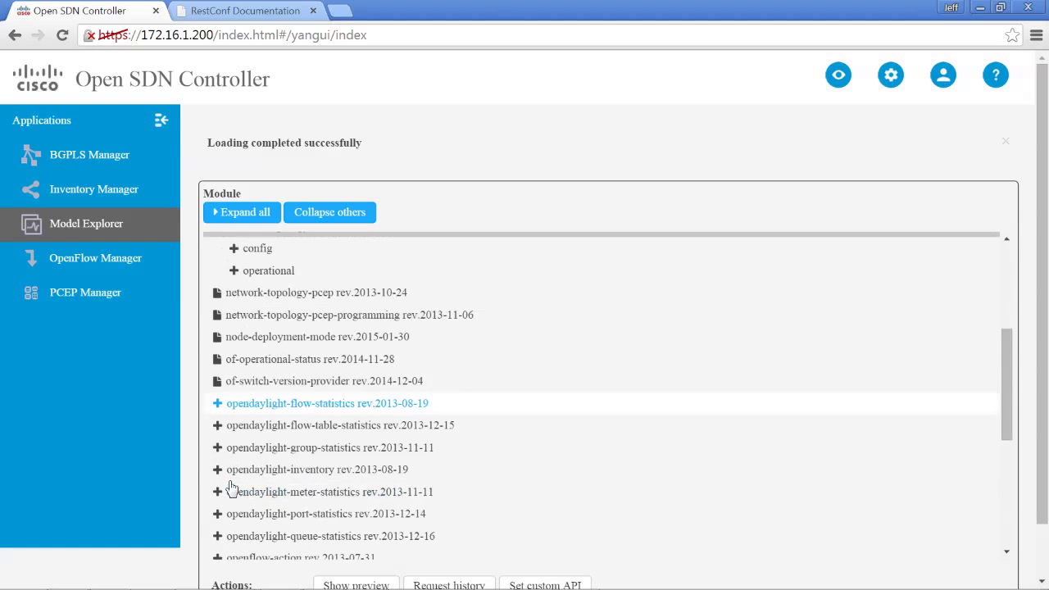
scroll(246, 398, up, 2)
click(234, 353)
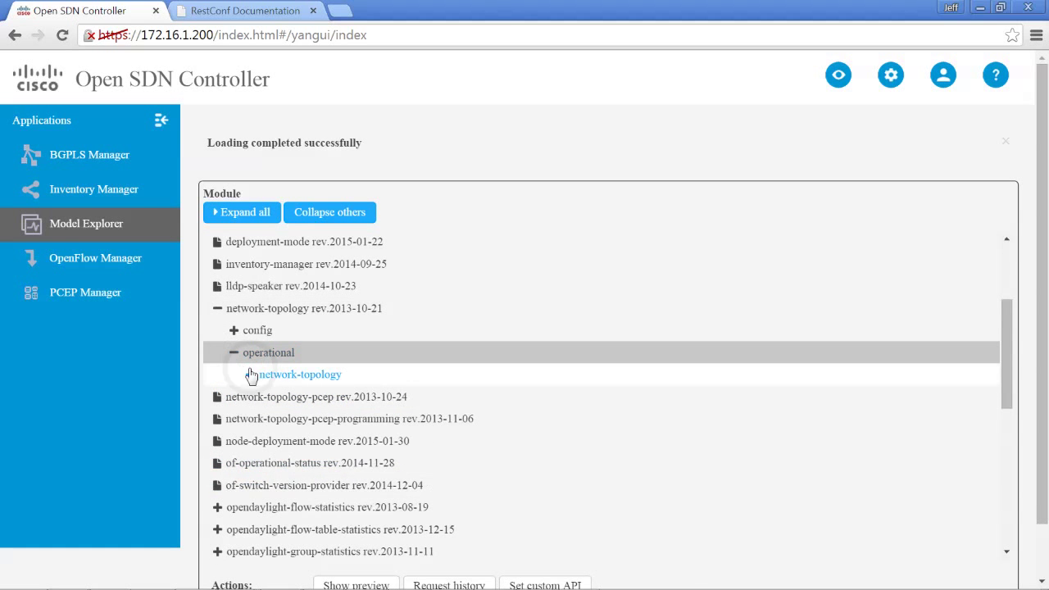
click(250, 374)
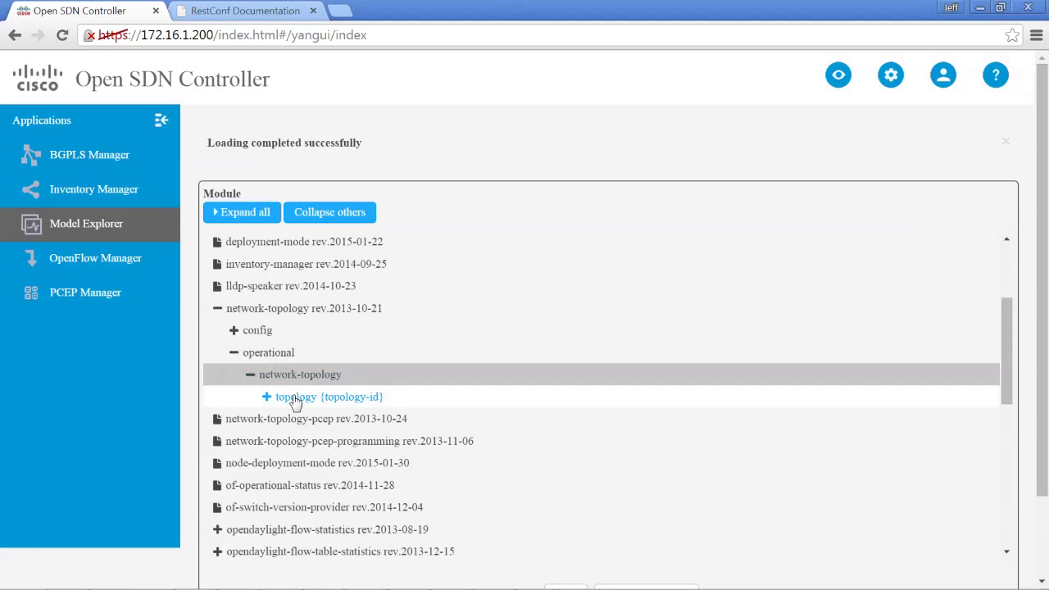
click(279, 370)
Run the GET operation on /operational/network-topology:network-topology and bring up the returned topology list.
scroll(502, 435, down, 4)
scroll(506, 437, down, 3)
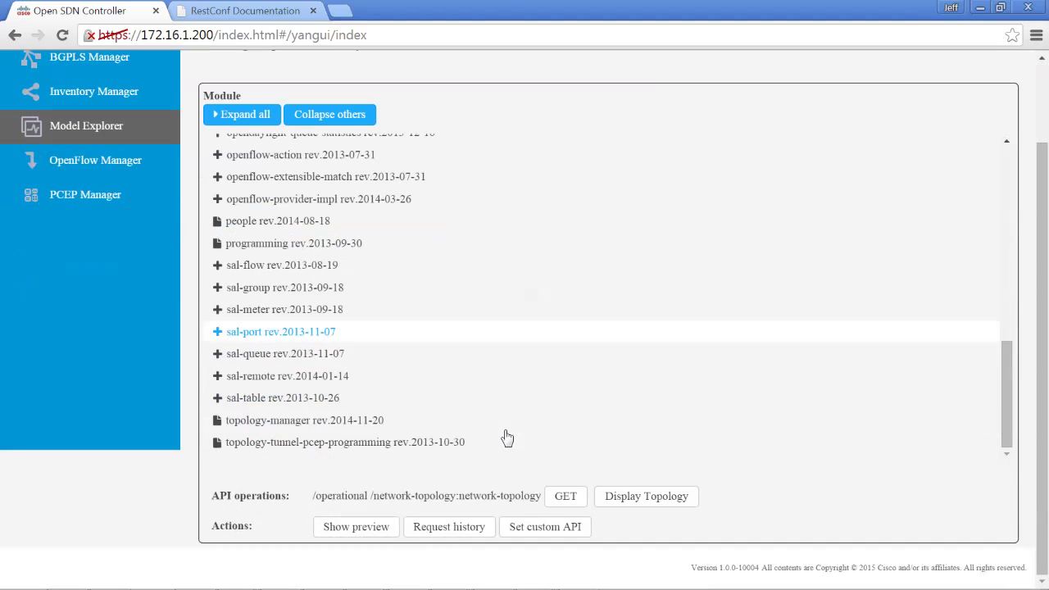
click(564, 497)
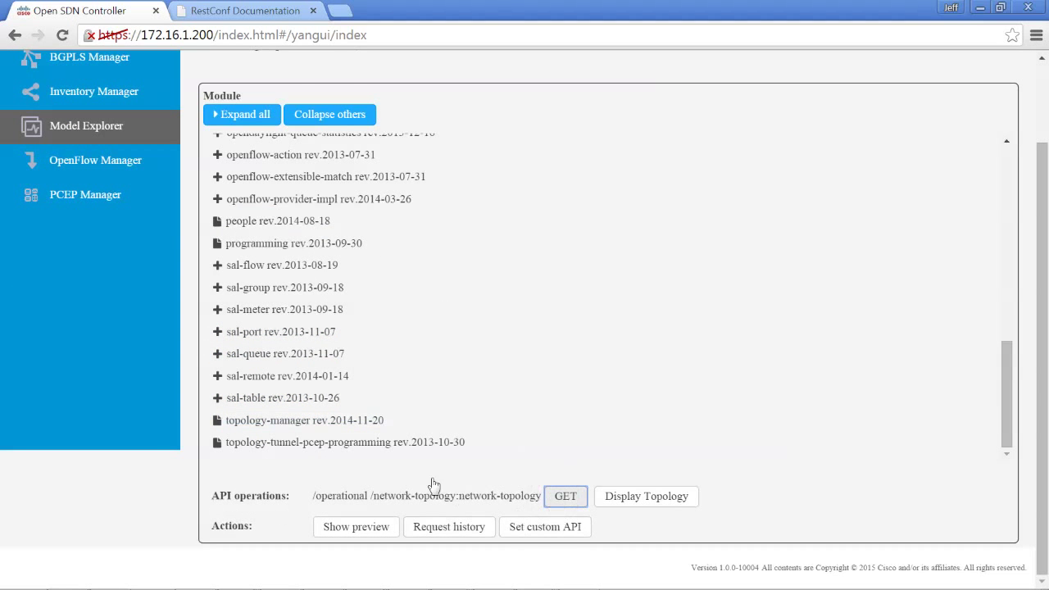
scroll(426, 469, down, 5)
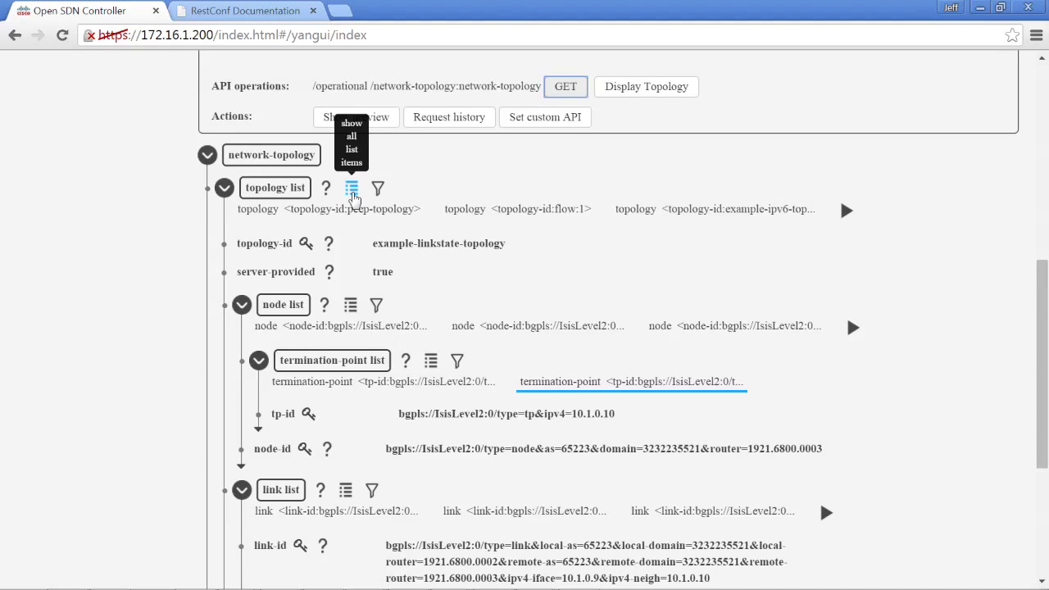
Show all items of the topology list, select the flow:1 topology, and close the list.
click(352, 190)
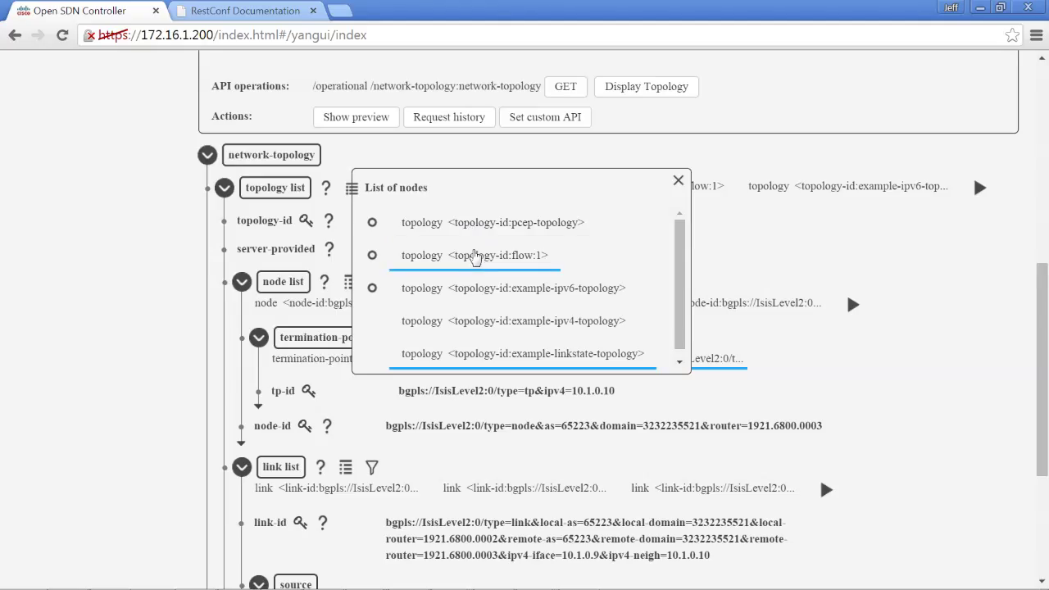
click(476, 258)
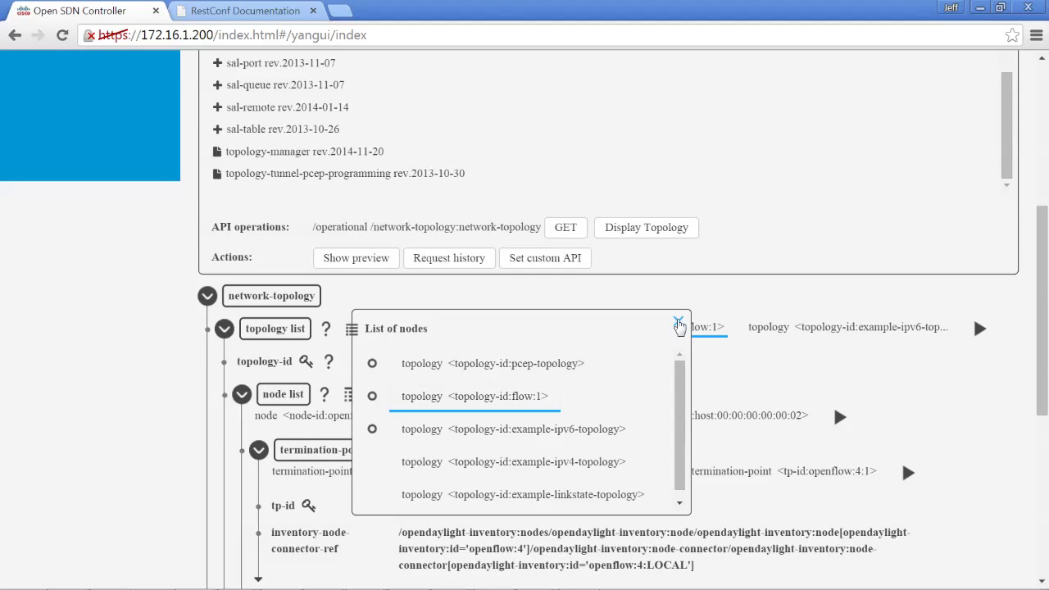
click(679, 322)
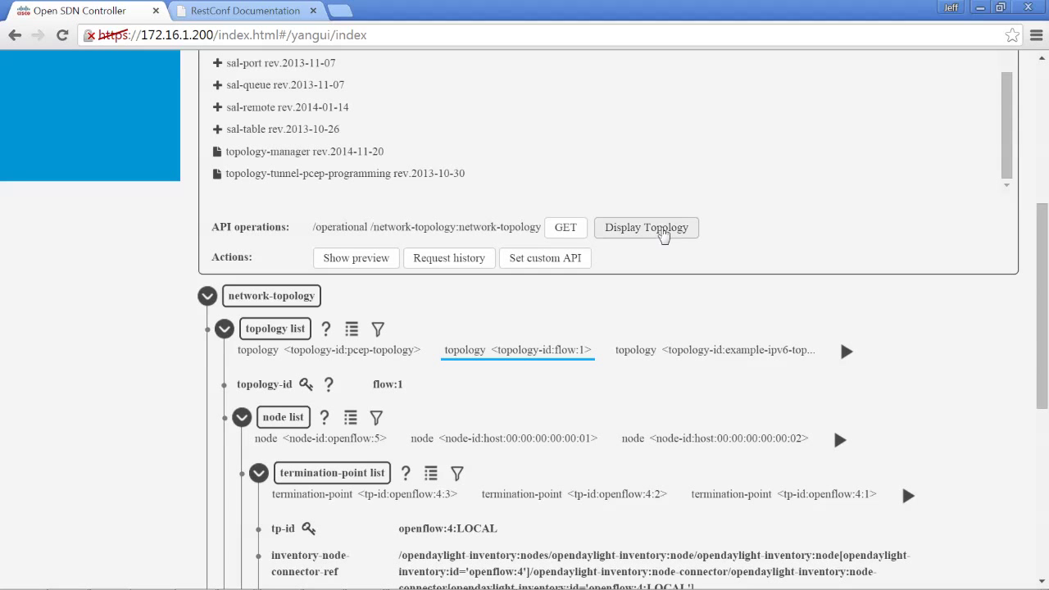
Display the flow:1 topology as a diagram, inspect the node at its upper end, and close the diagram.
drag(1035, 337, 1038, 215)
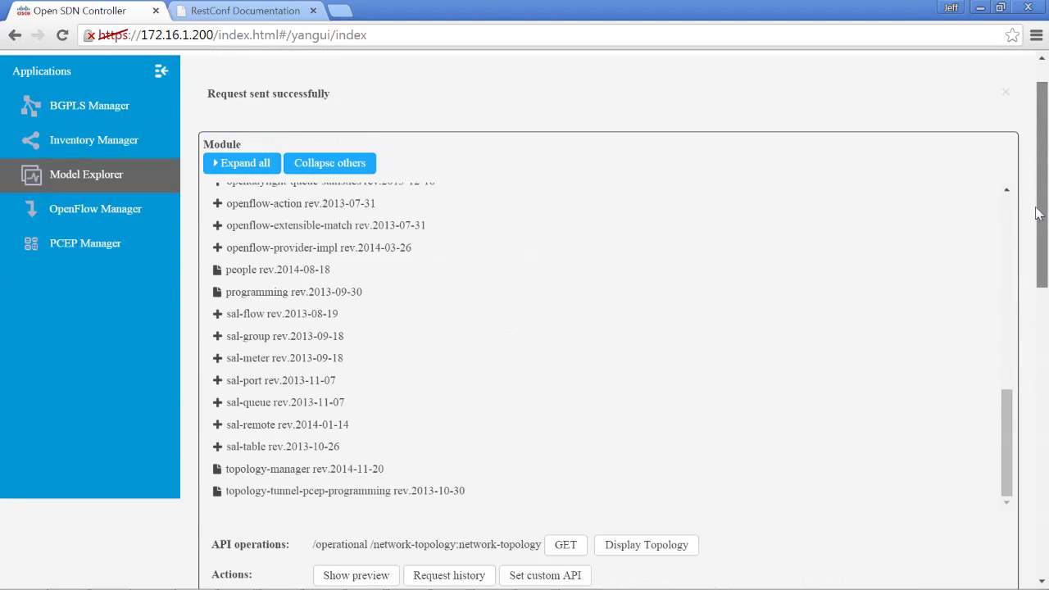
click(668, 546)
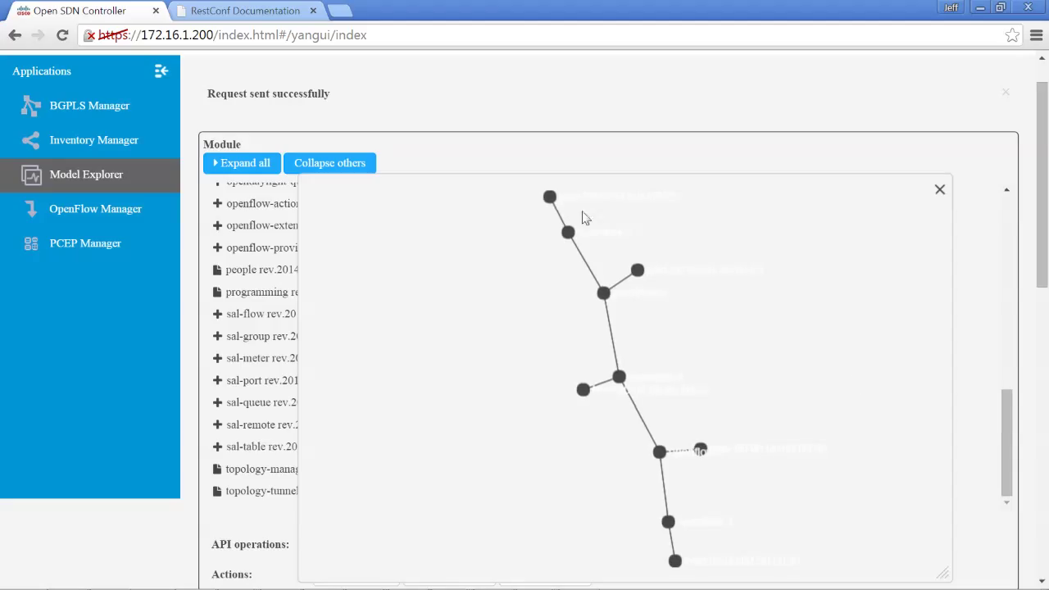
mouse_move(552, 199)
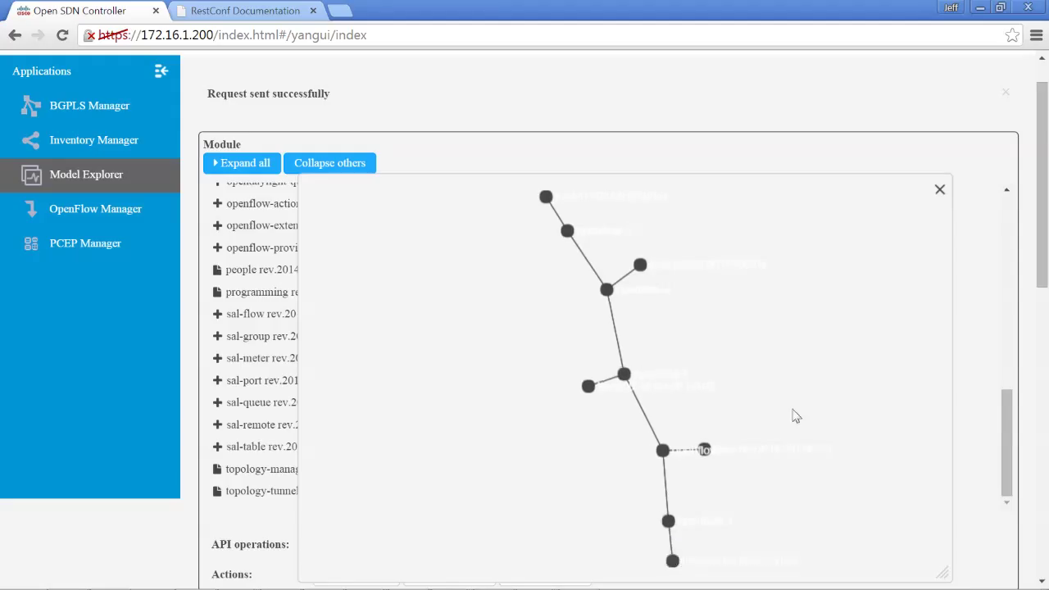
click(939, 190)
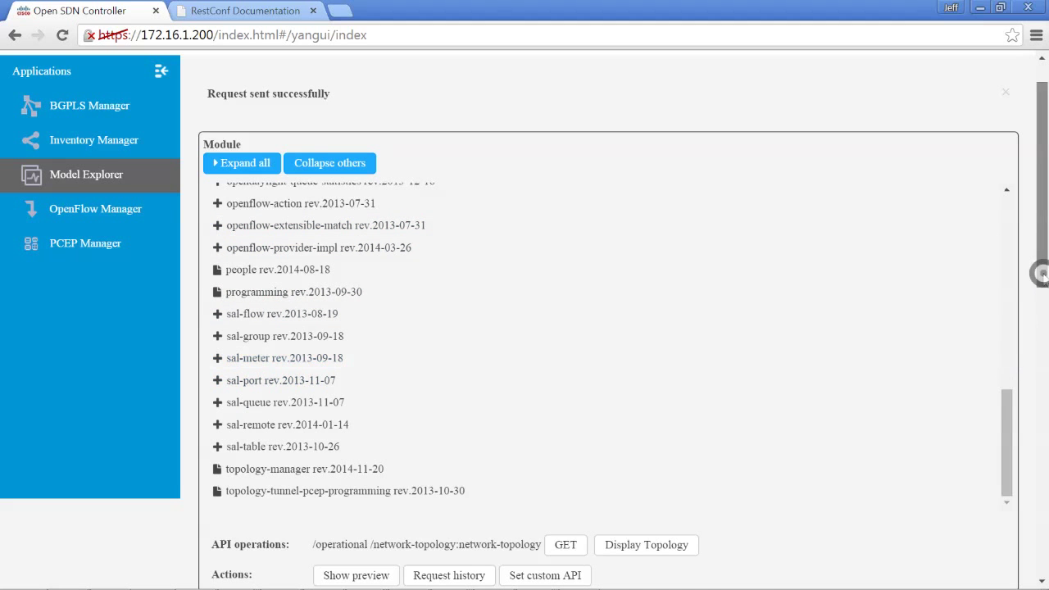
Advance through the topology list and select example-linkstate-topology.
scroll(1040, 274, down, 3)
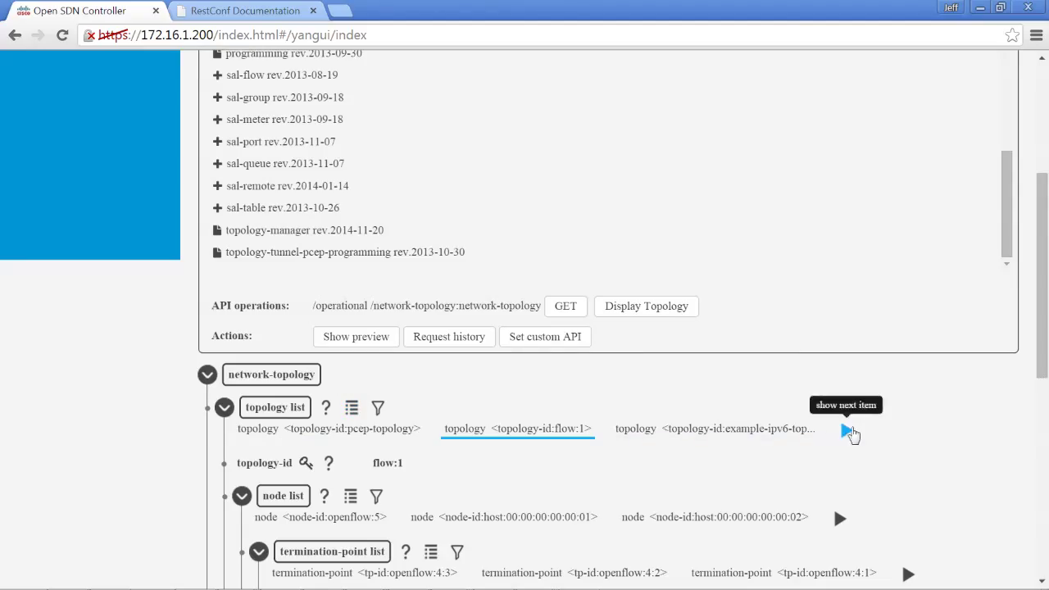
click(847, 429)
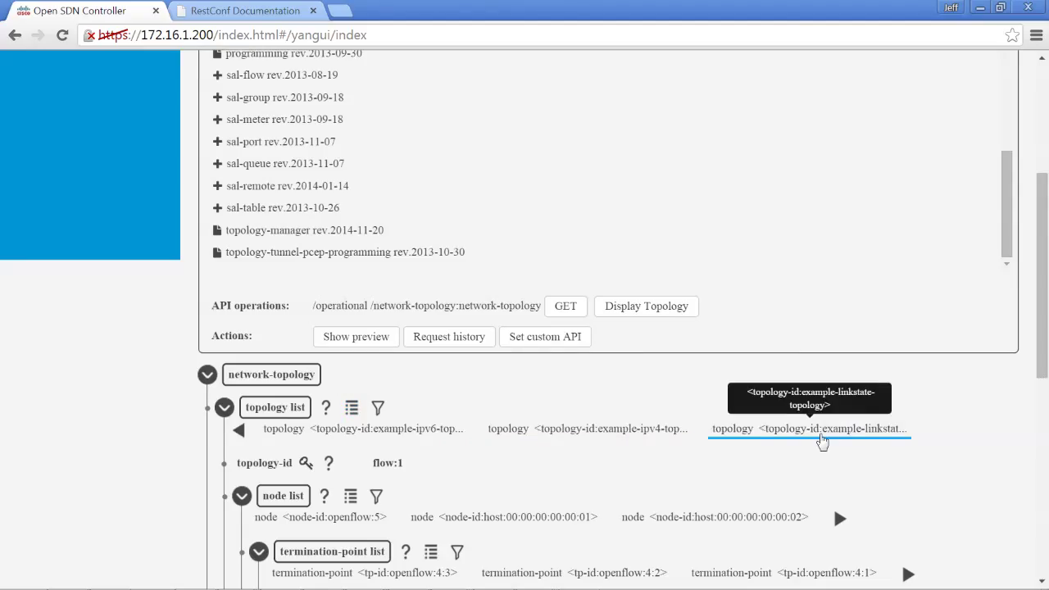
click(825, 439)
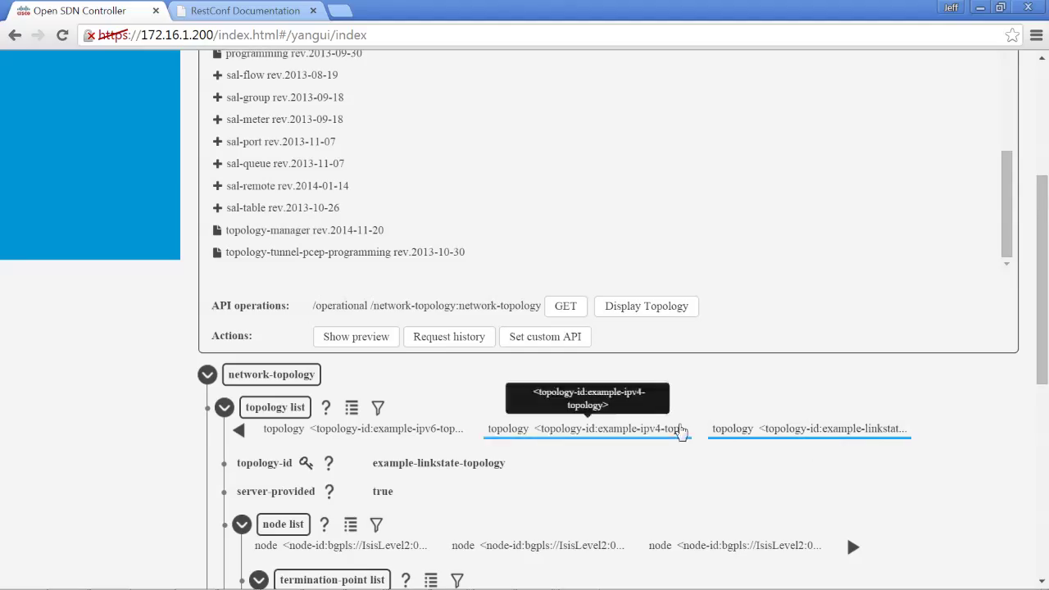
Display example-linkstate-topology as a diagram, inspect the labels of two nodes, and close the diagram.
click(675, 310)
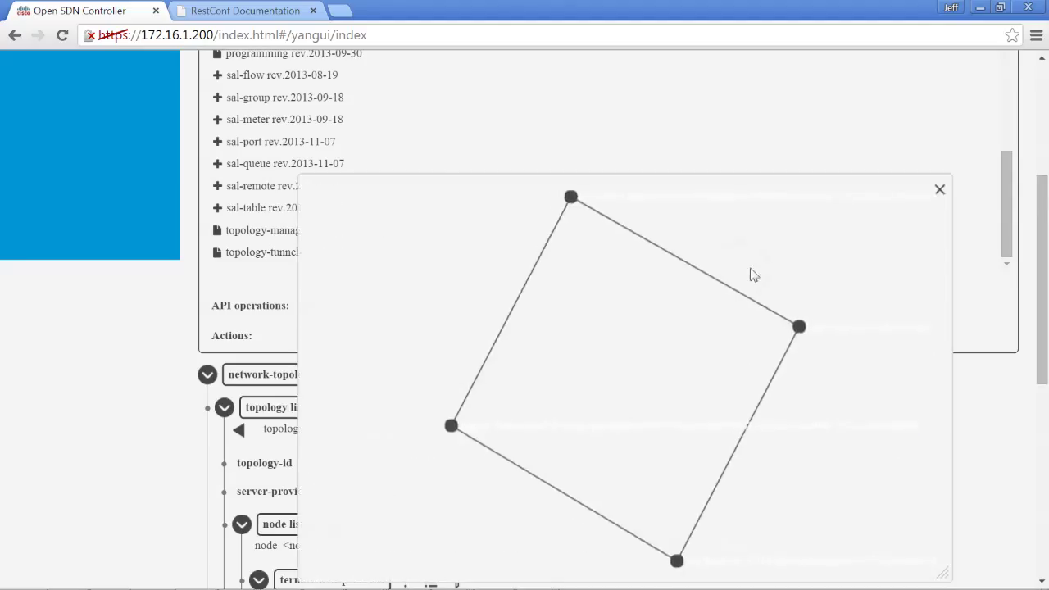
mouse_move(570, 202)
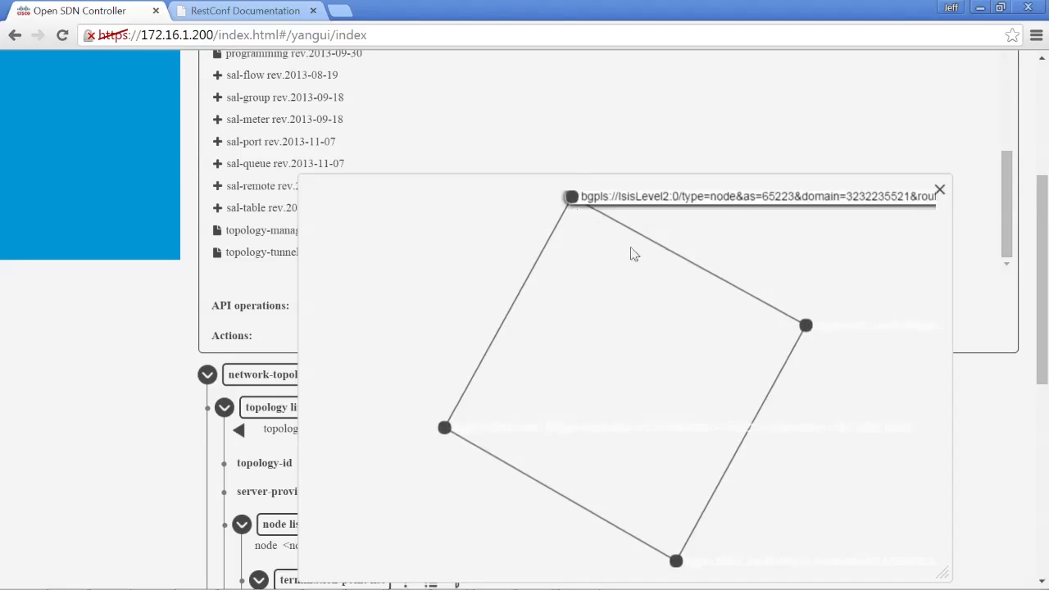
mouse_move(445, 430)
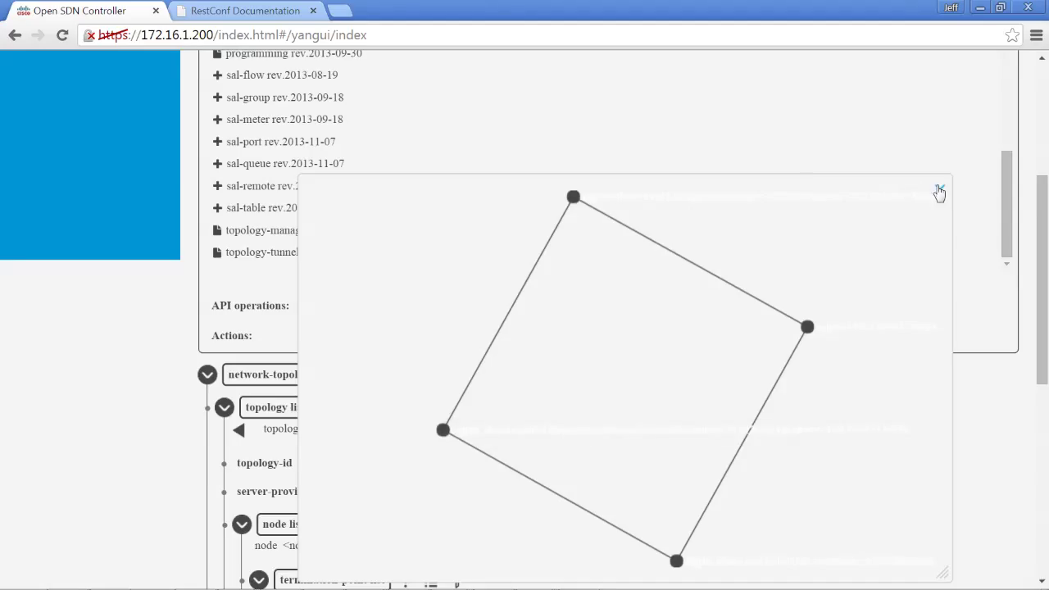
click(938, 191)
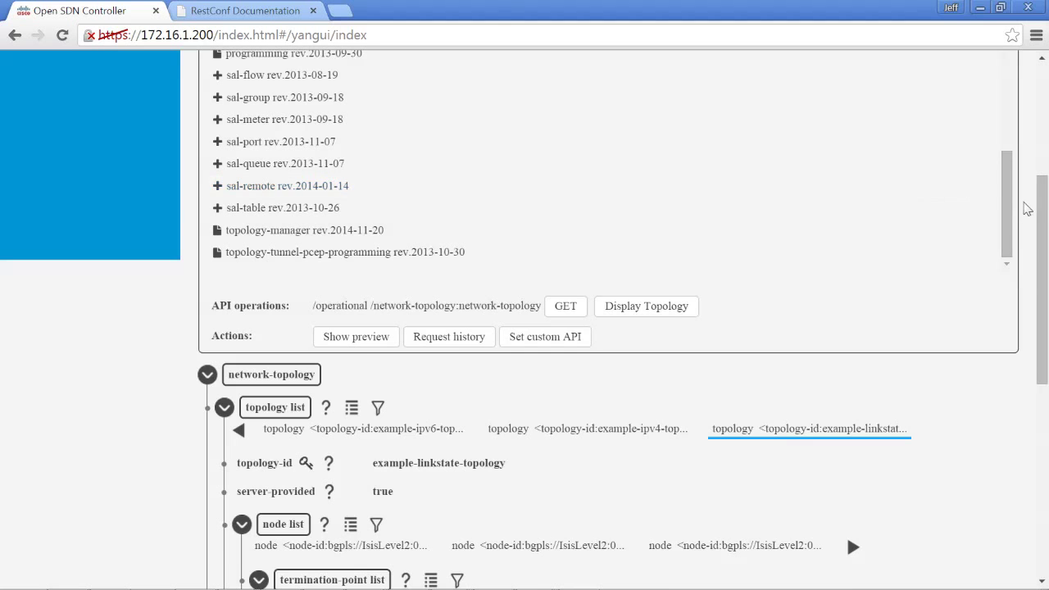
Expand the opendaylight-inventory rev.2013-08-19 module through config and nodes, and select node {id}.
drag(1042, 203, 1046, 120)
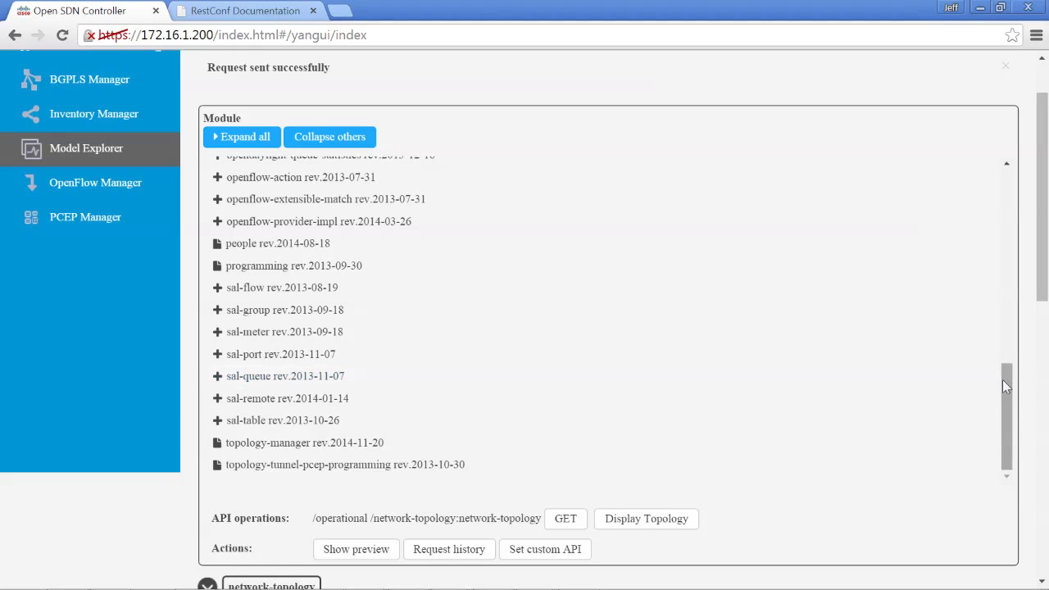
scroll(1003, 378, up, 1)
drag(1007, 374, 1008, 302)
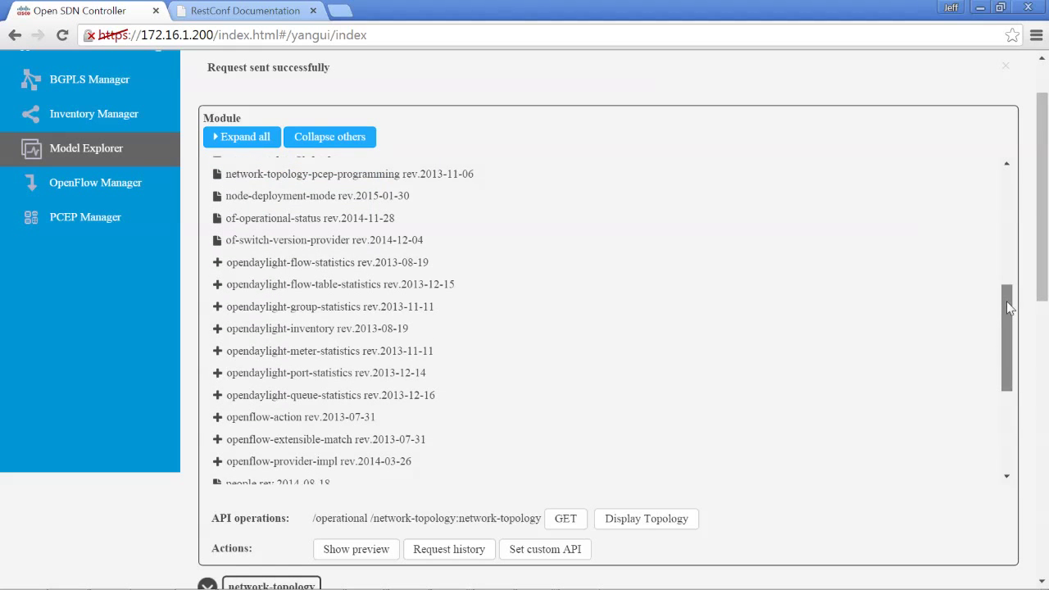
scroll(1006, 307, down, 2)
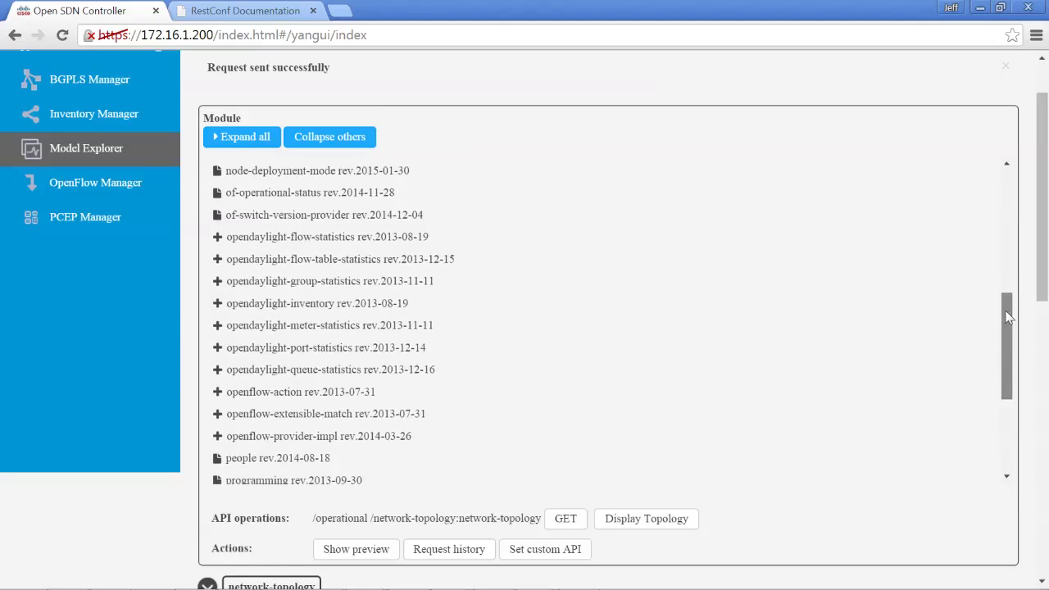
click(370, 304)
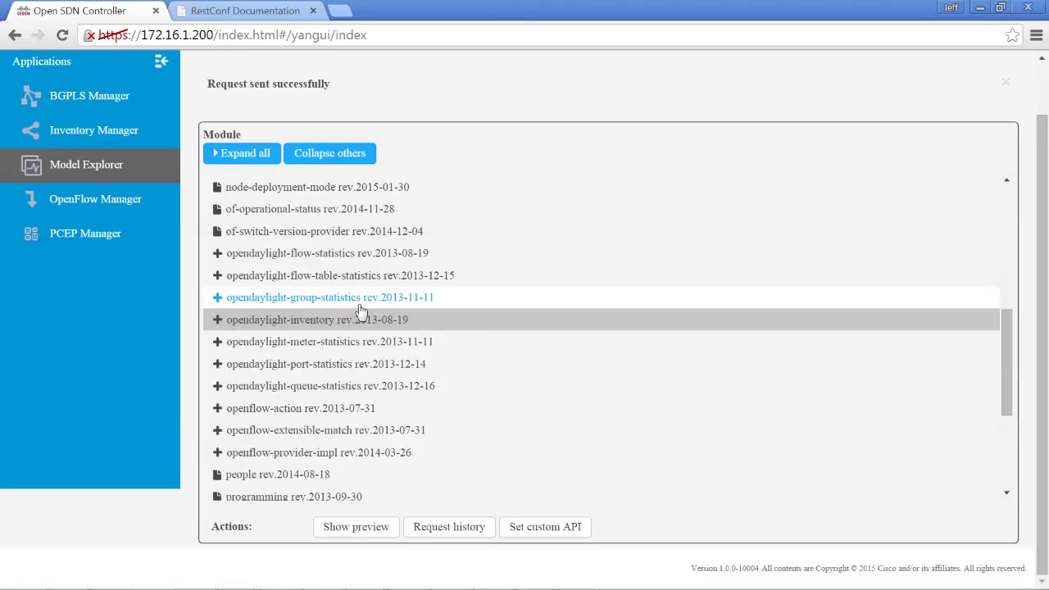
click(217, 321)
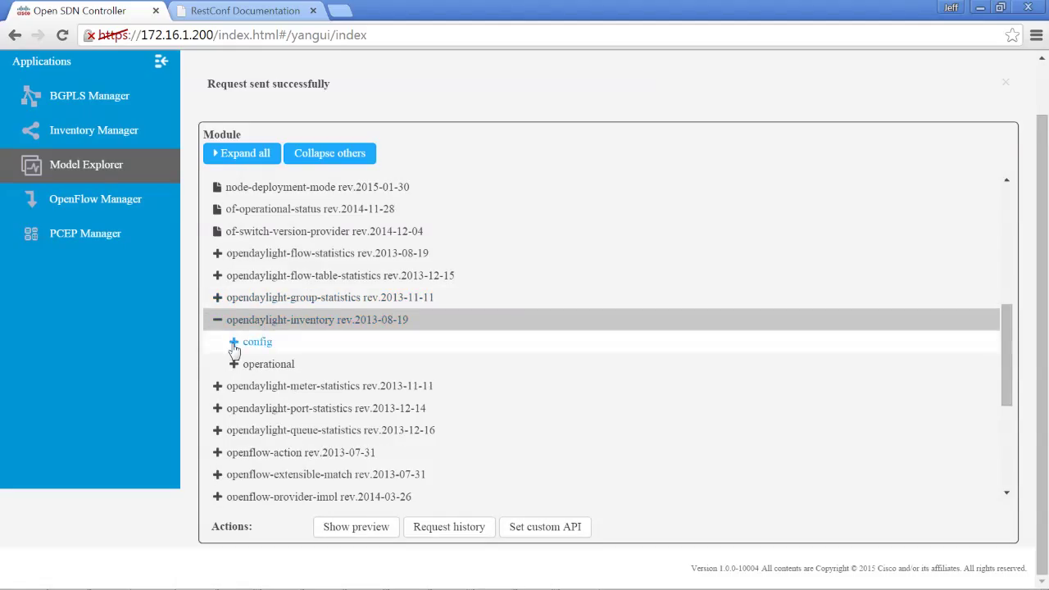
click(234, 343)
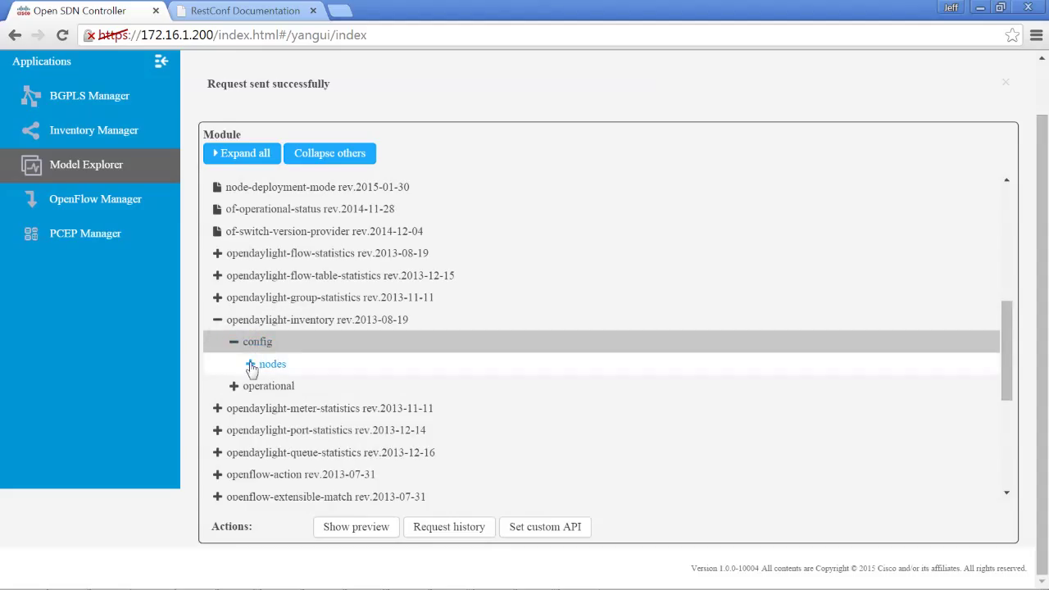
click(251, 365)
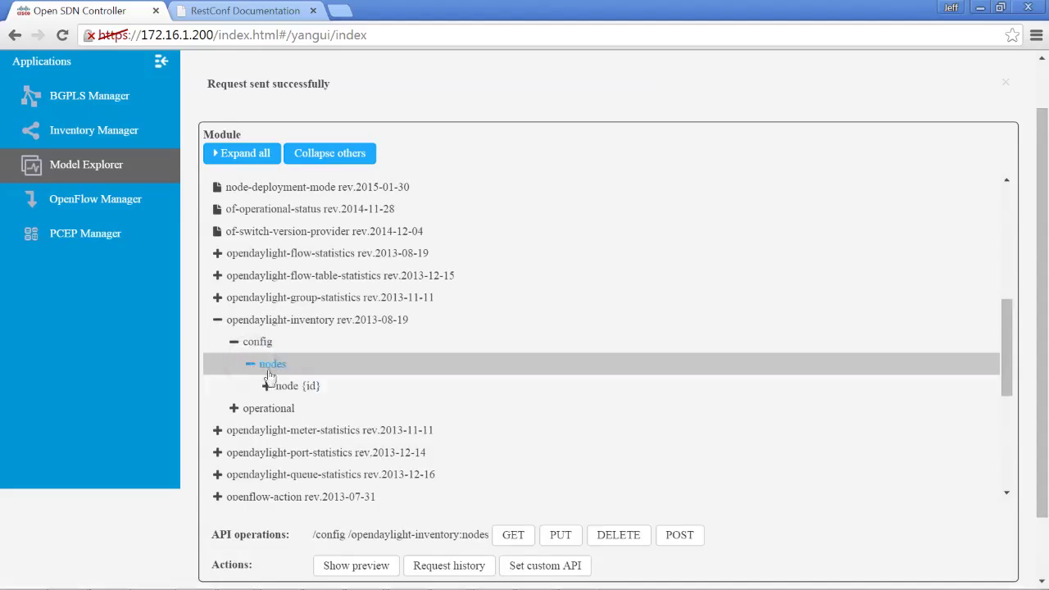
click(288, 387)
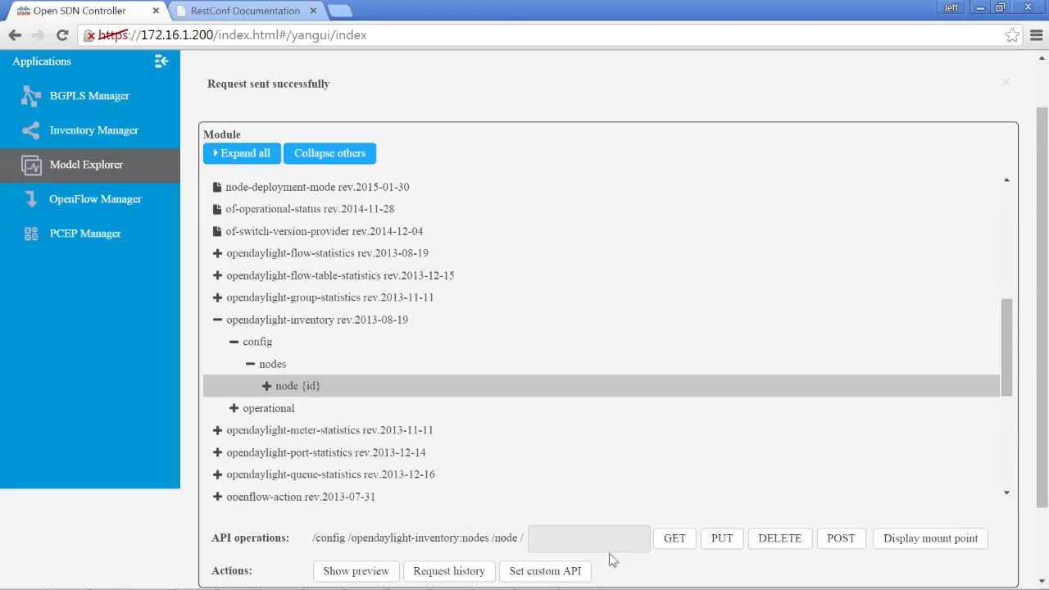
Set the node ID to openflow:1 in the config inventory request and run the GET operation.
click(591, 539)
text(openflow)
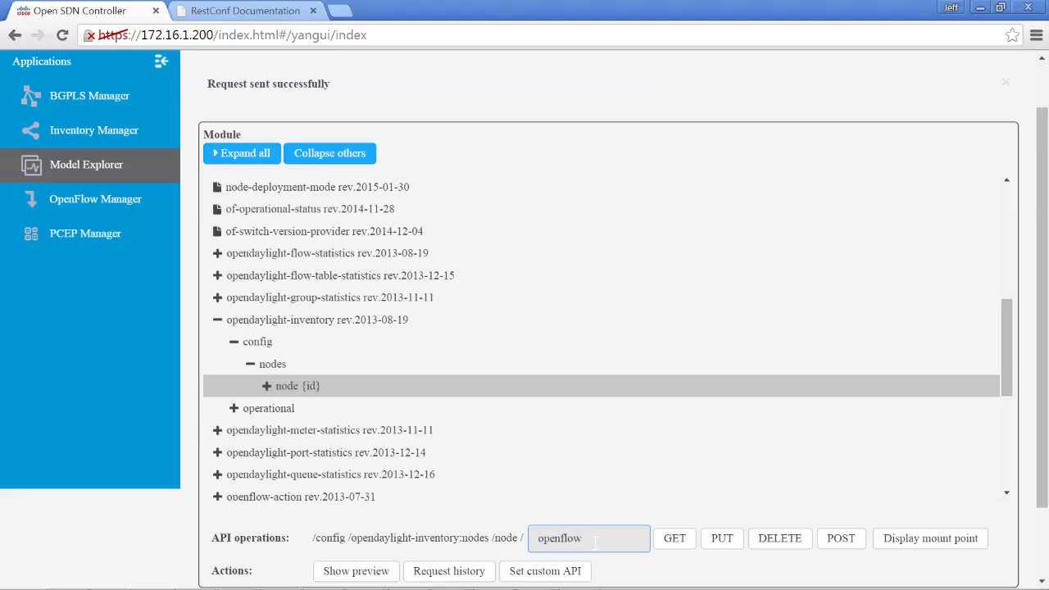
text(:1)
scroll(677, 508, down, 1)
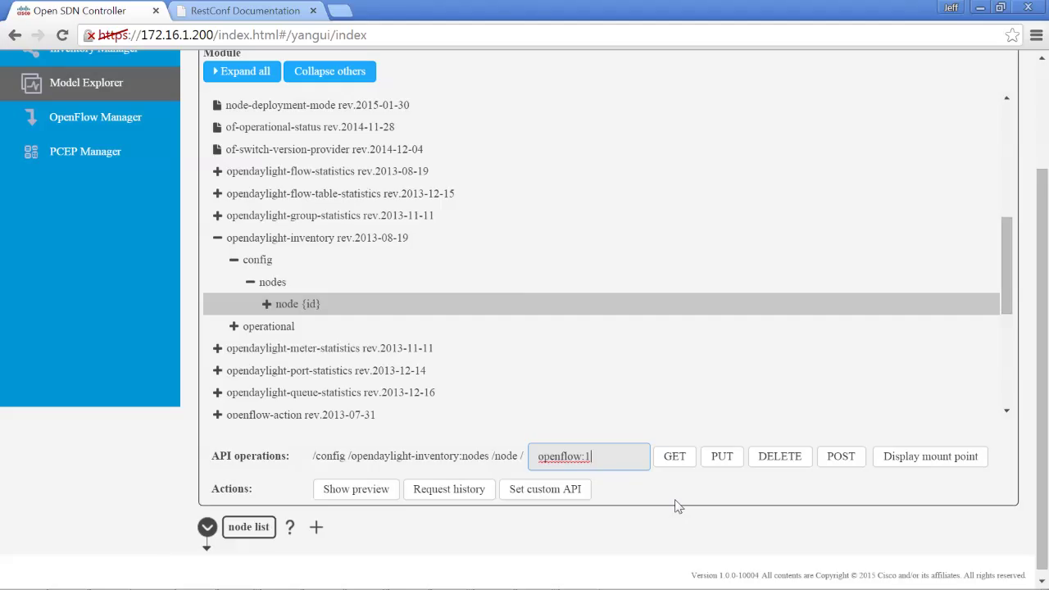
click(379, 308)
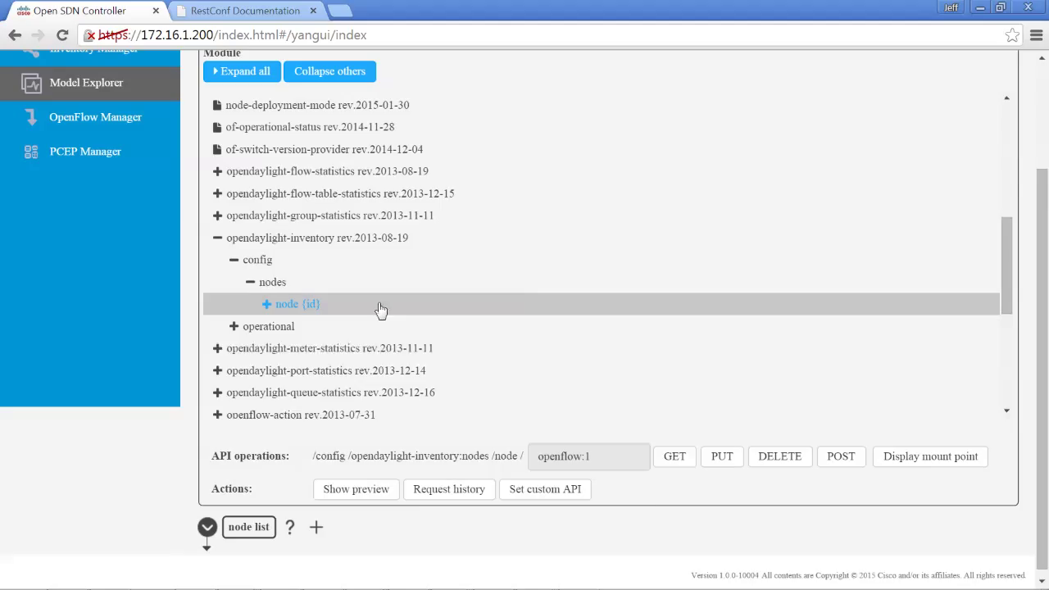
click(675, 464)
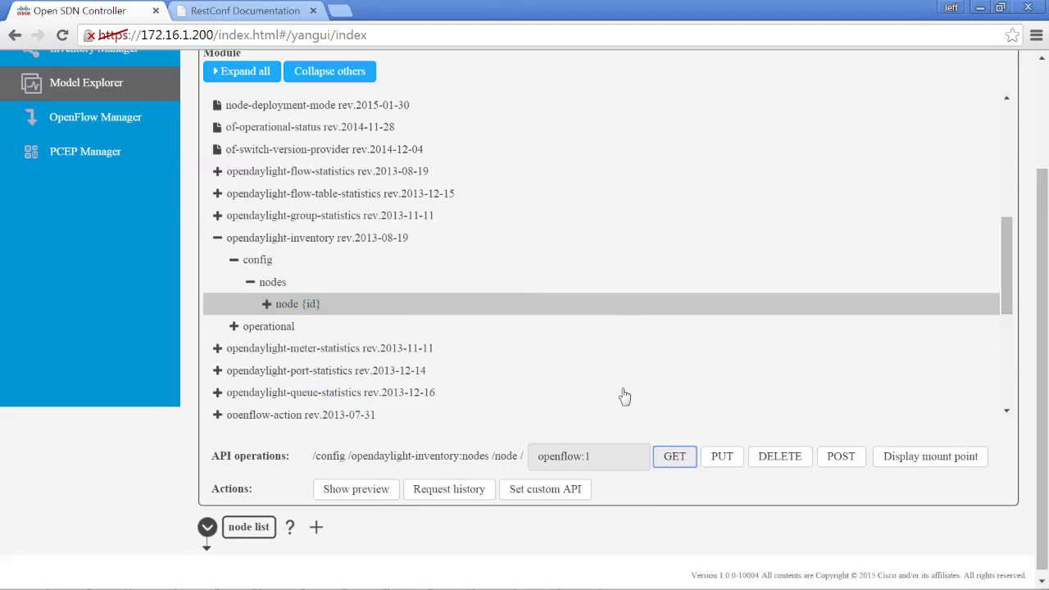
Add two blank entries to the node list and review the configurable fields of the new node.
click(318, 532)
click(317, 532)
scroll(289, 542, down, 8)
scroll(459, 352, up, 2)
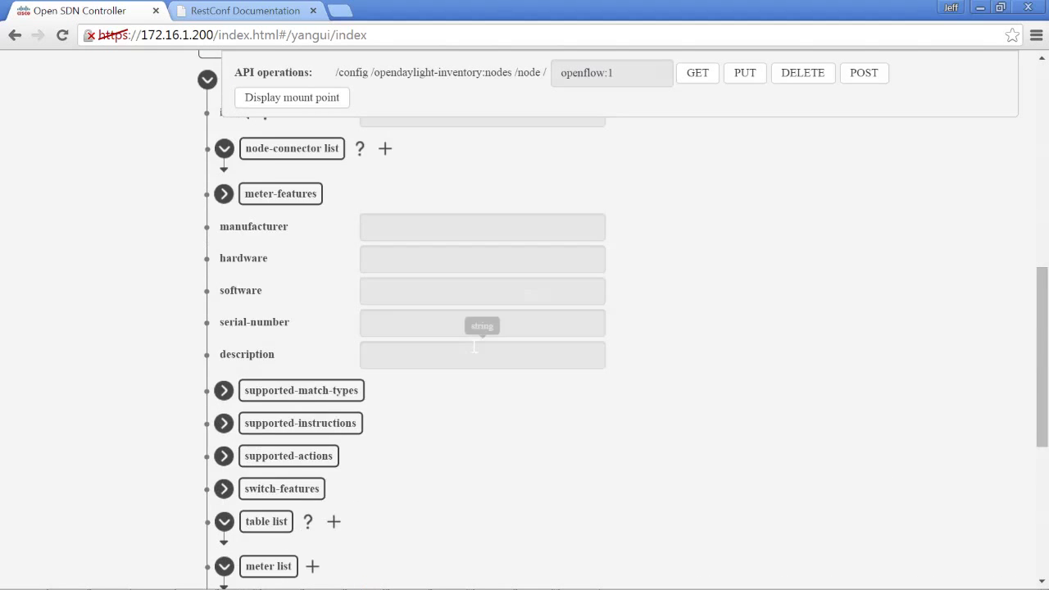
scroll(474, 346, up, 3)
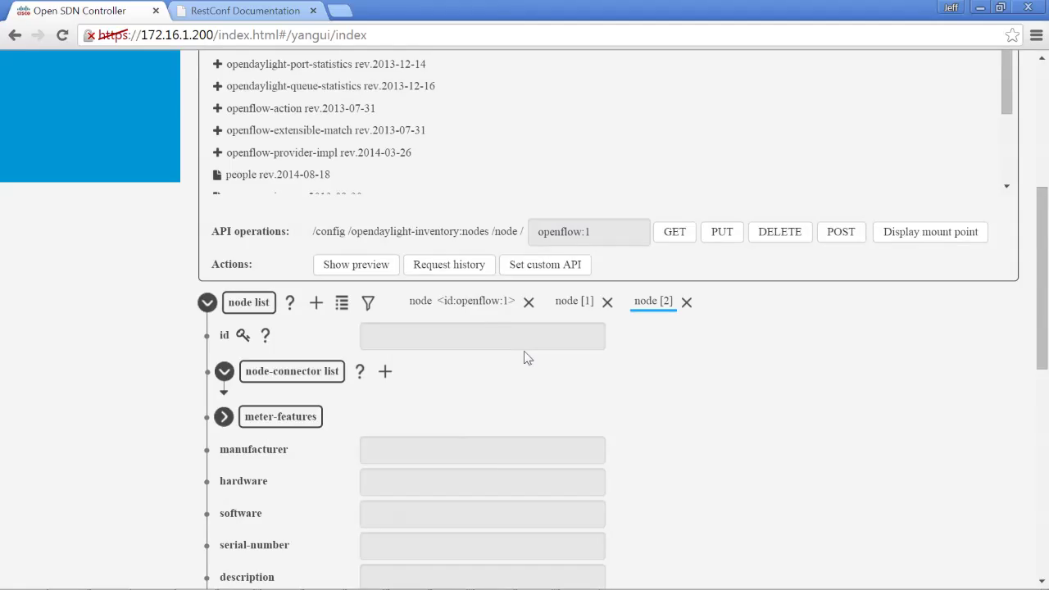
Set the ID of the newly added third node entry to openflow:1.
click(423, 332)
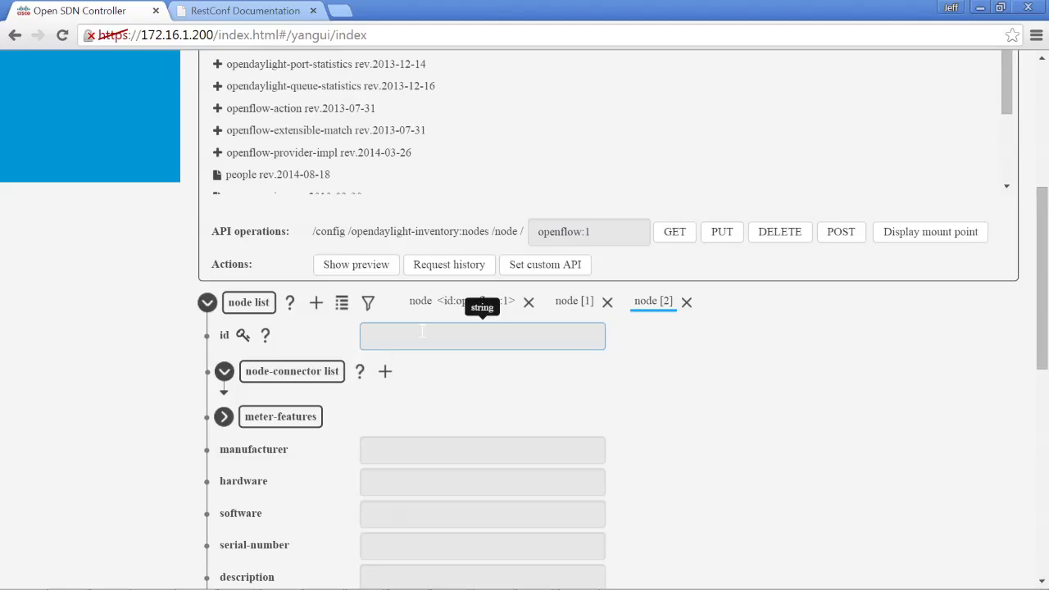
text(openf)
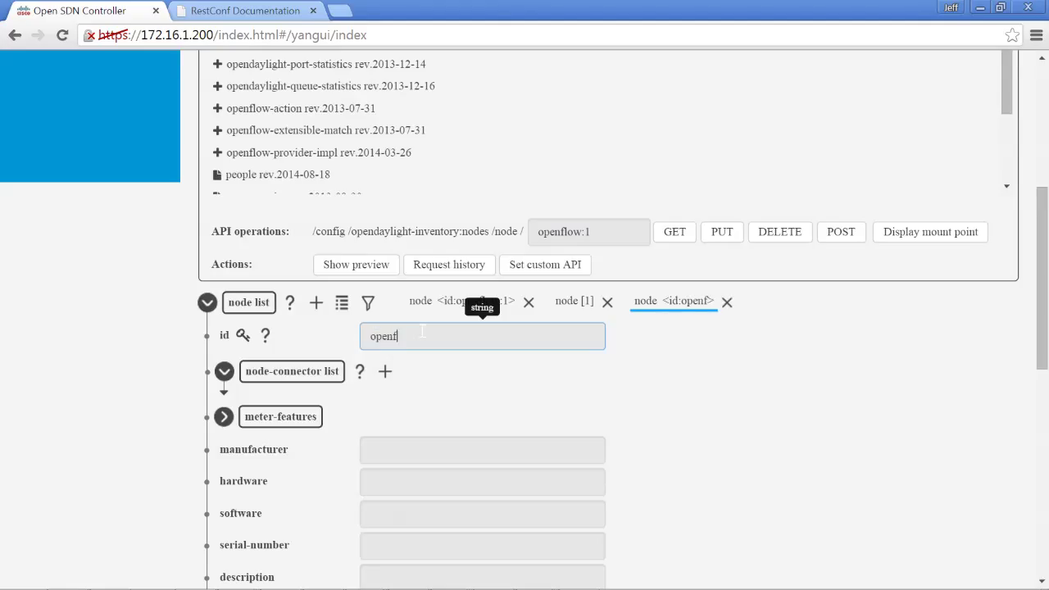
text(low:1)
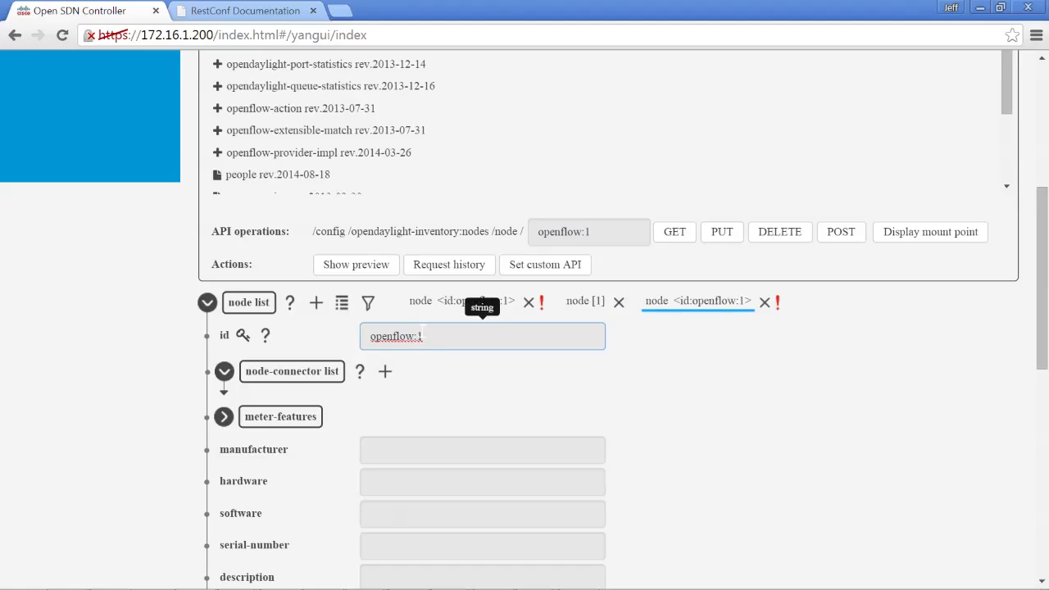
Add an entry to the new node's table list and set its ID to 0.
scroll(381, 407, down, 1)
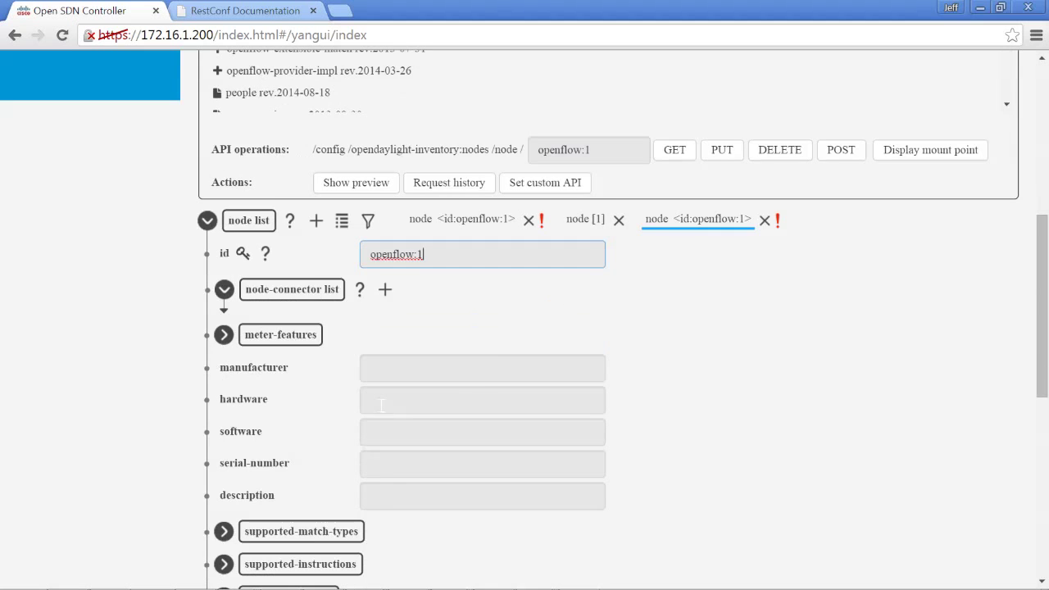
scroll(382, 405, down, 1)
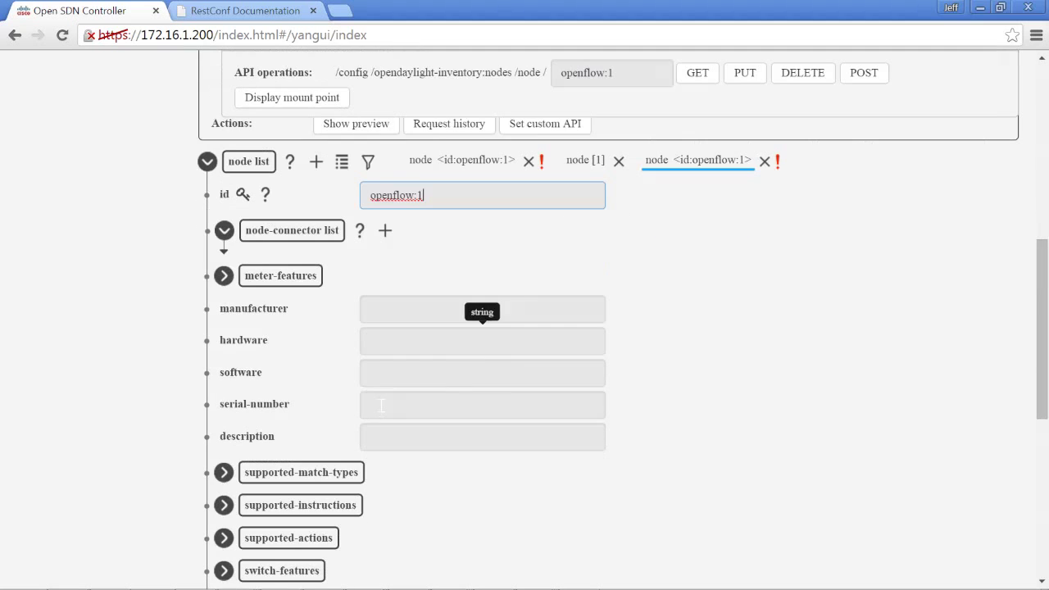
scroll(381, 407, down, 1)
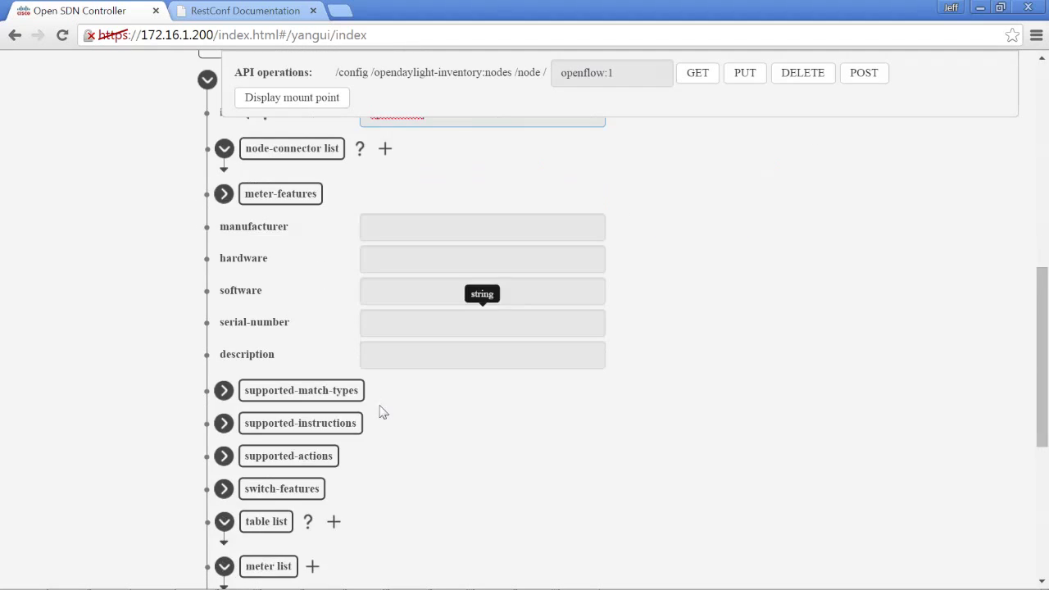
scroll(382, 413, down, 1)
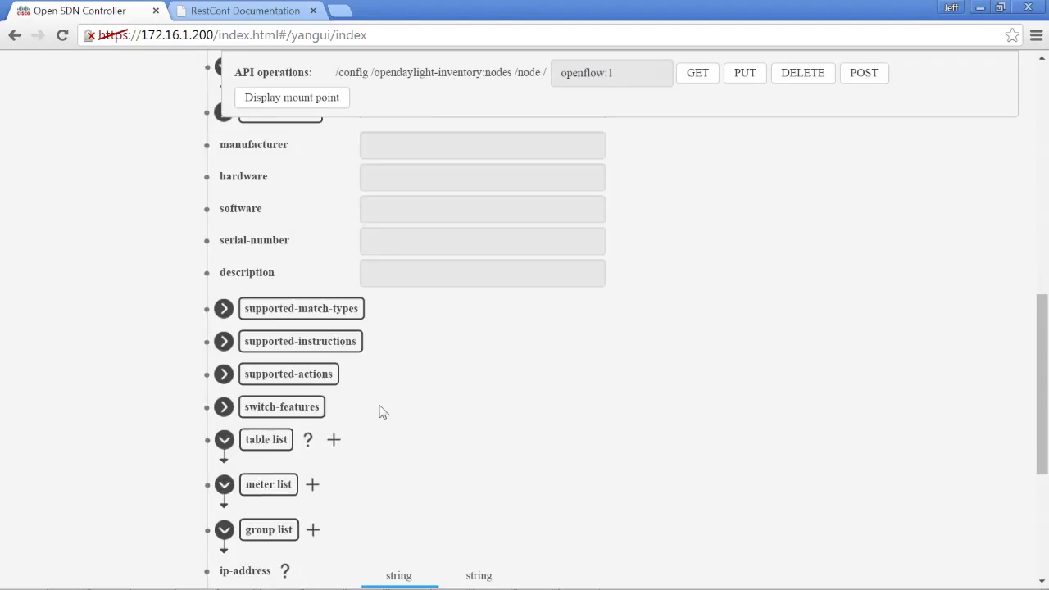
click(333, 440)
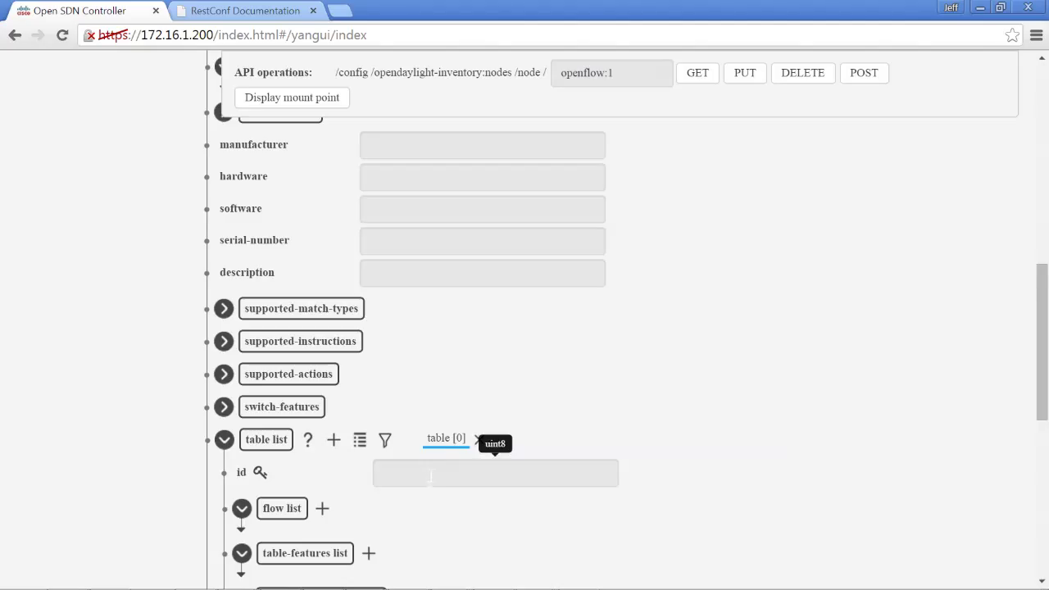
click(428, 475)
text(0)
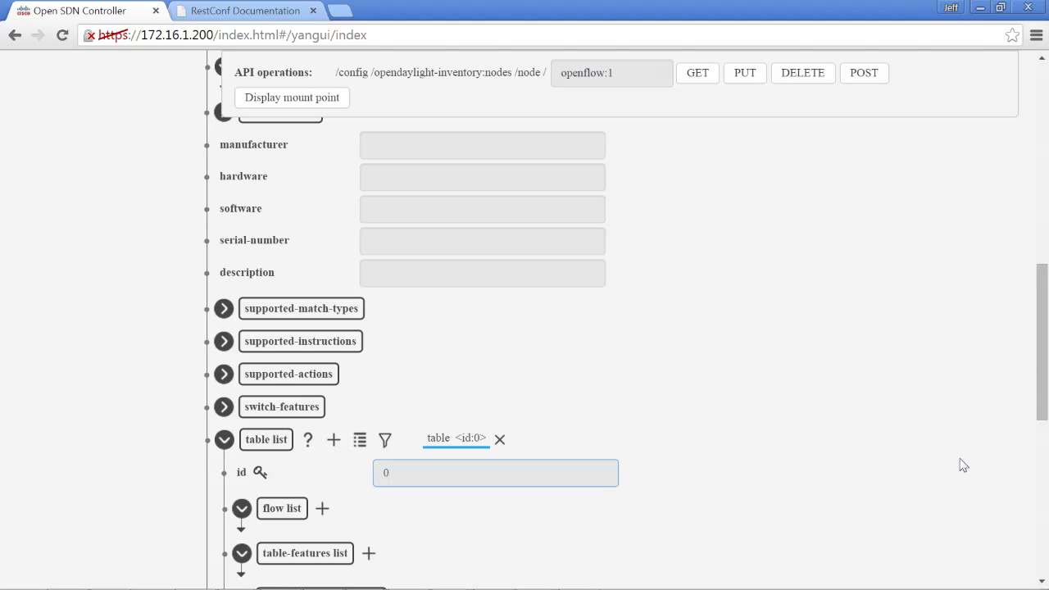
Preview the request URL and JSON body for the openflow:1 node, examine them, and close the preview.
drag(1039, 387, 1035, 295)
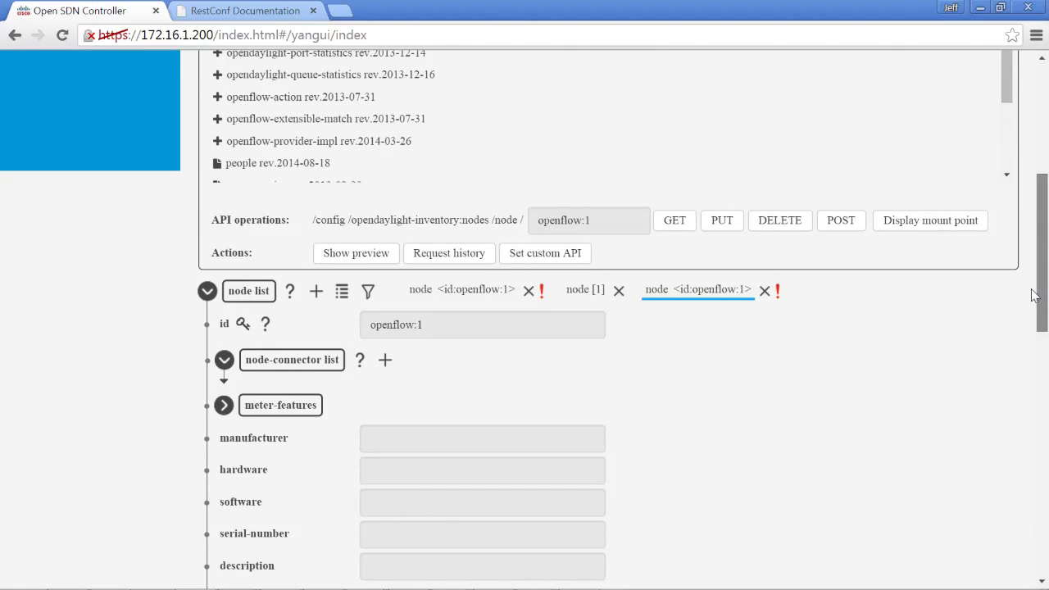
click(344, 254)
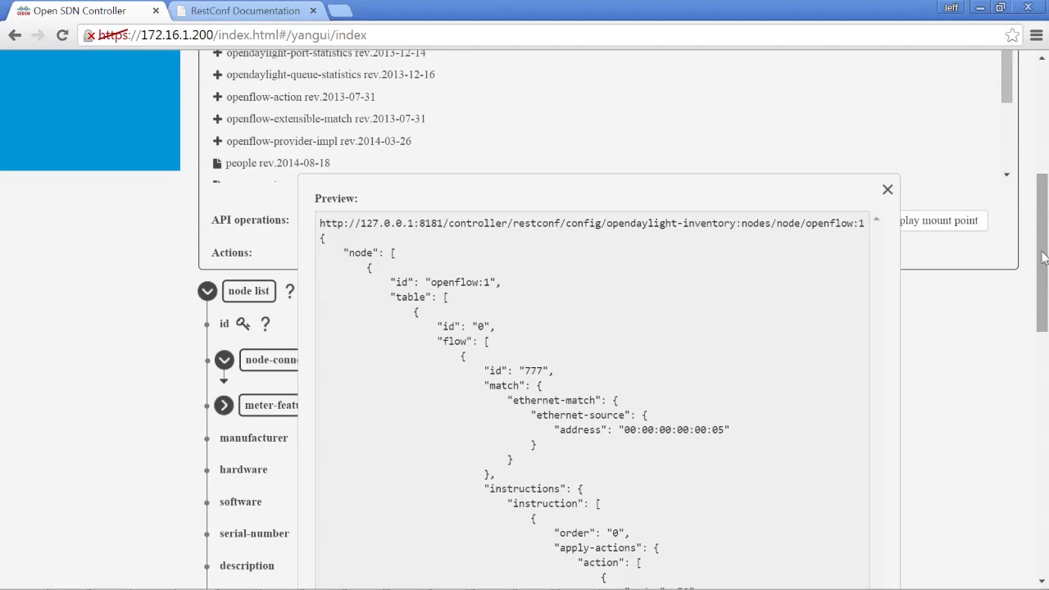
drag(1043, 261, 1044, 274)
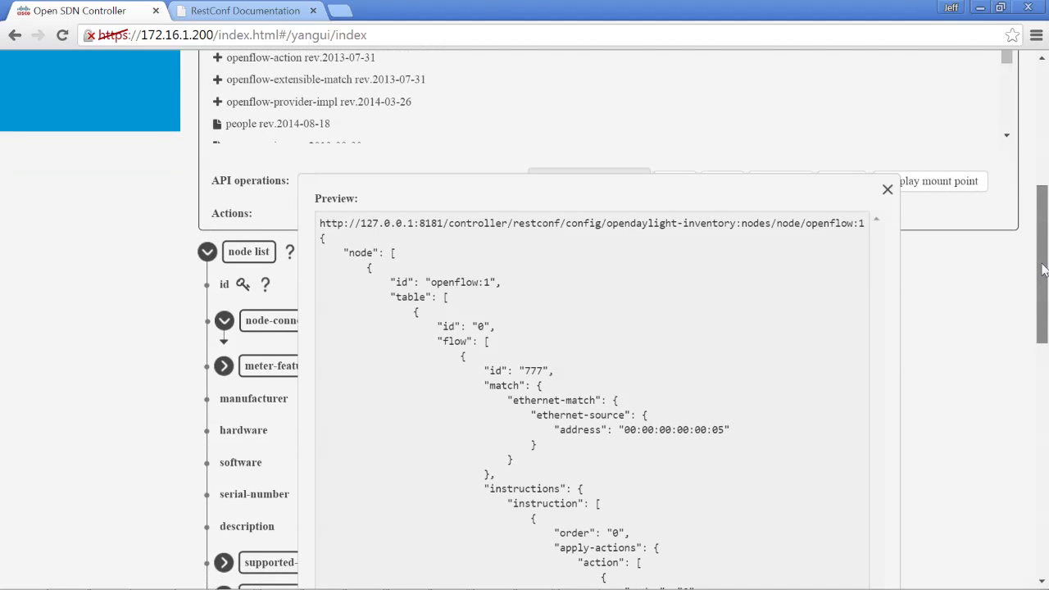
click(787, 192)
drag(787, 177, 785, 141)
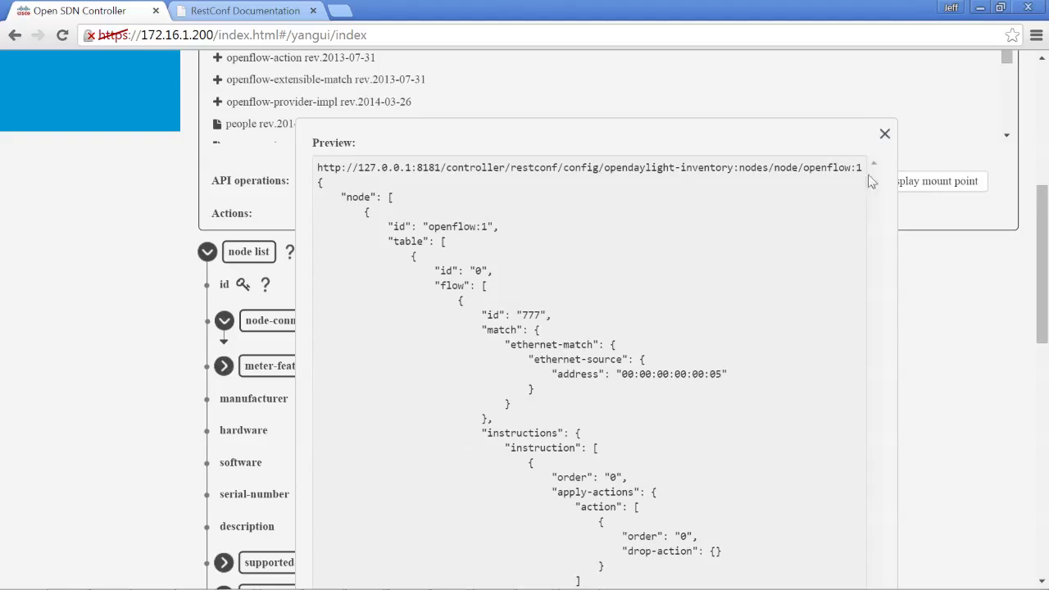
click(884, 136)
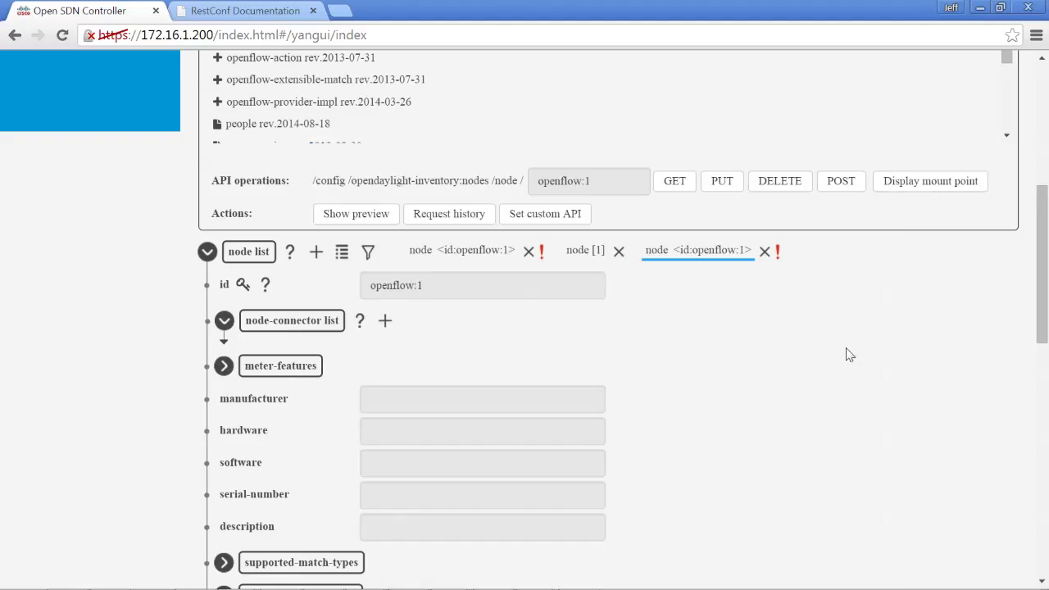
Run the DELETE operation on the openflow:1 node in the config inventory and check the request status.
click(780, 181)
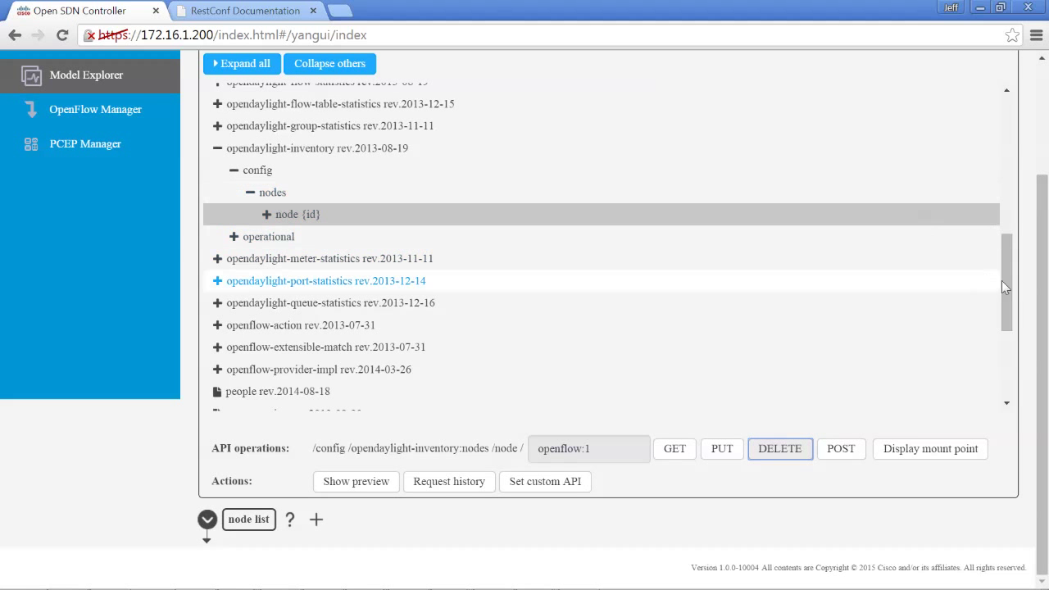
scroll(1033, 159, up, 3)
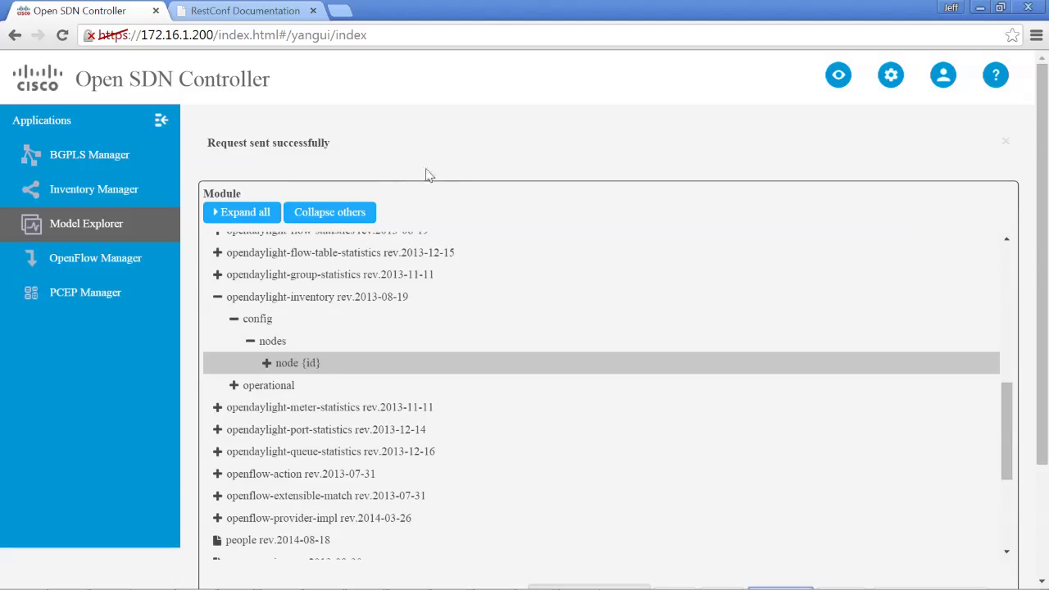
mouse_move(391, 577)
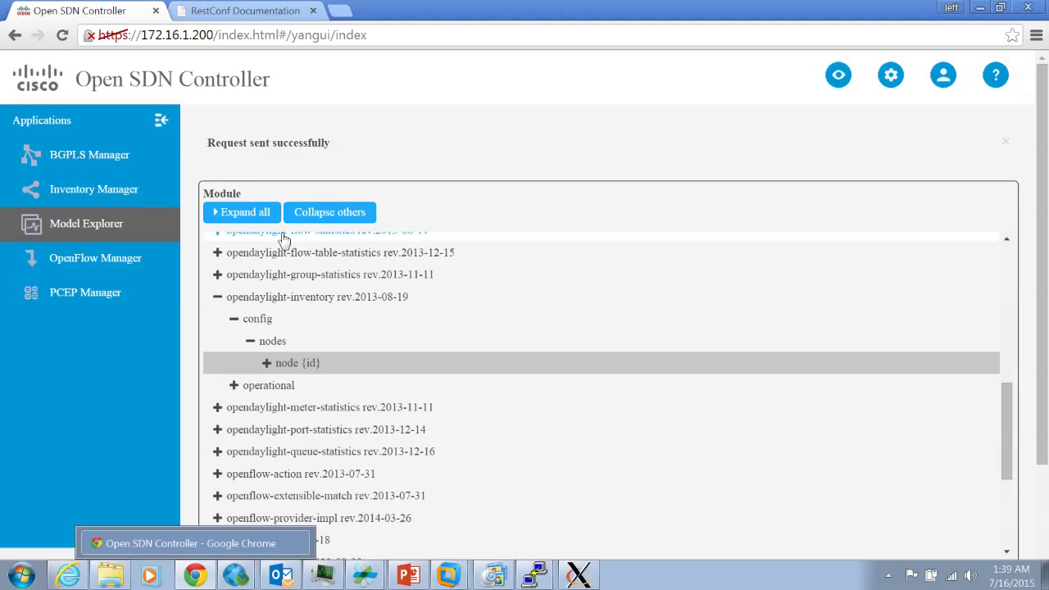
Open flow management in the OpenFlow Manager and examine the flow summary and the Flows table.
click(105, 268)
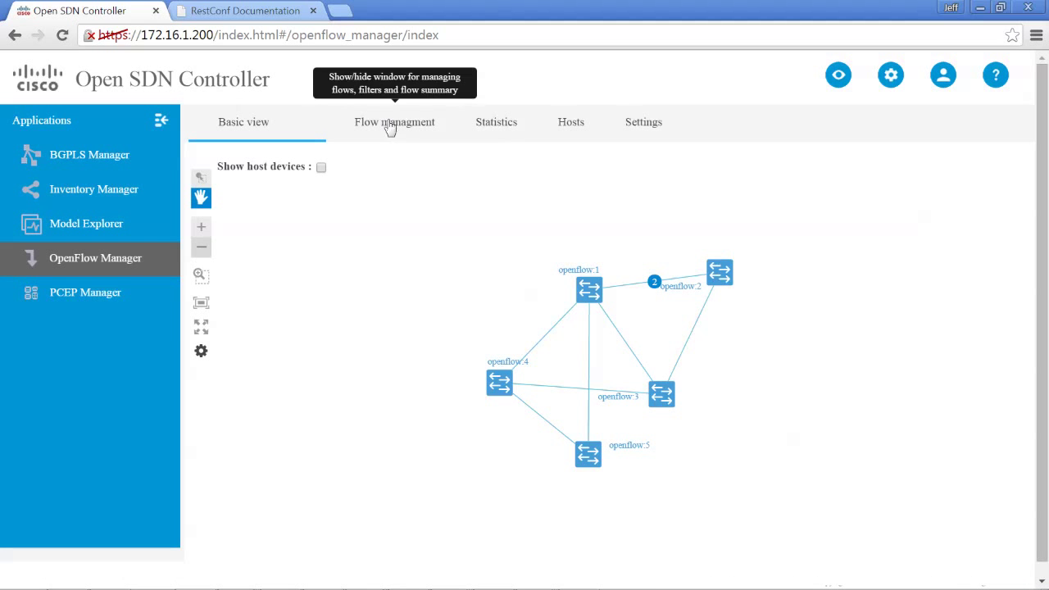
click(392, 125)
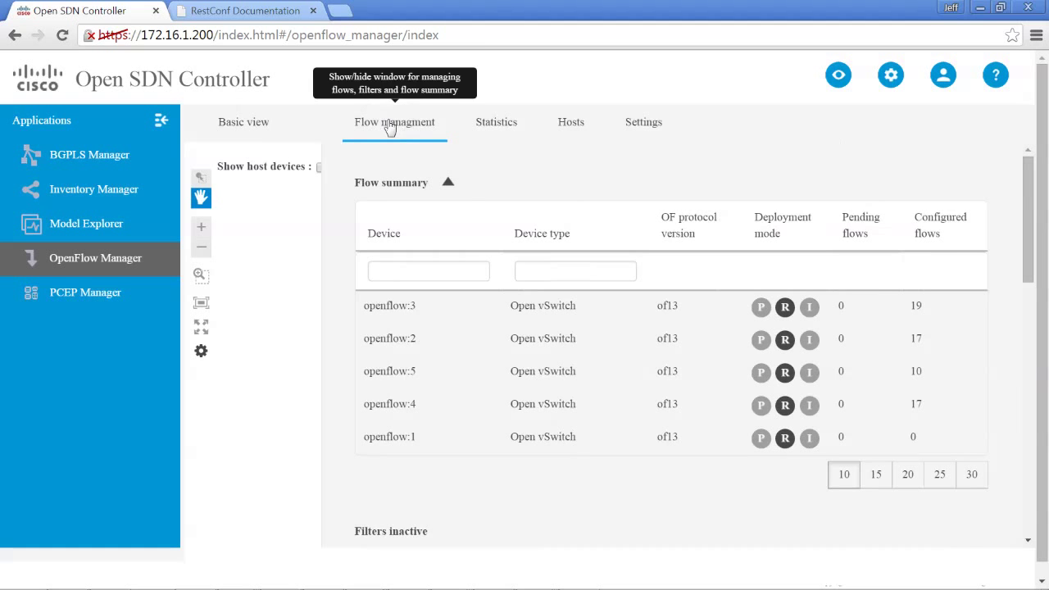
click(1030, 259)
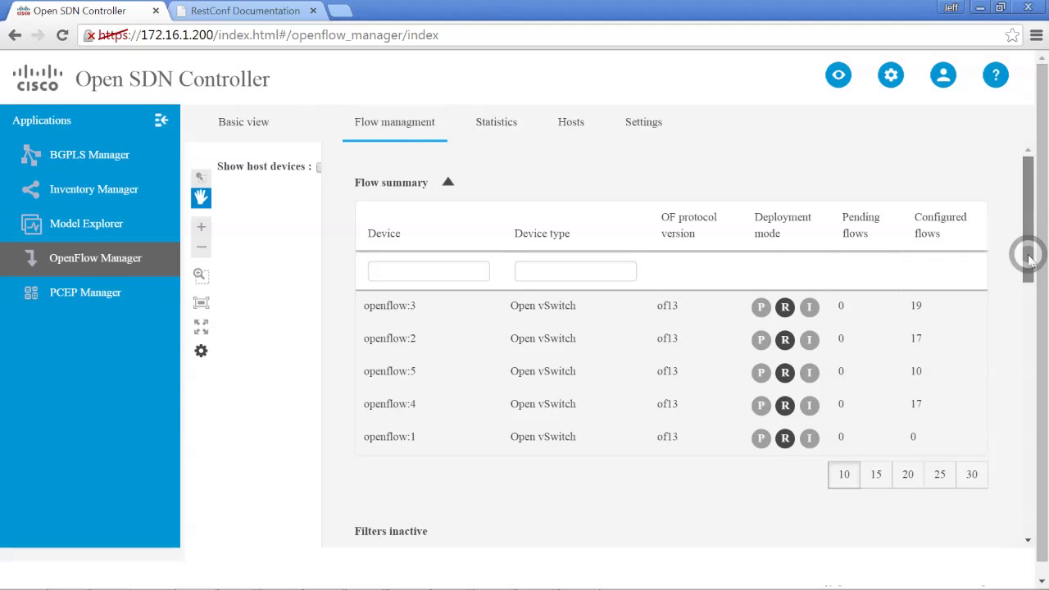
drag(1029, 259, 1024, 417)
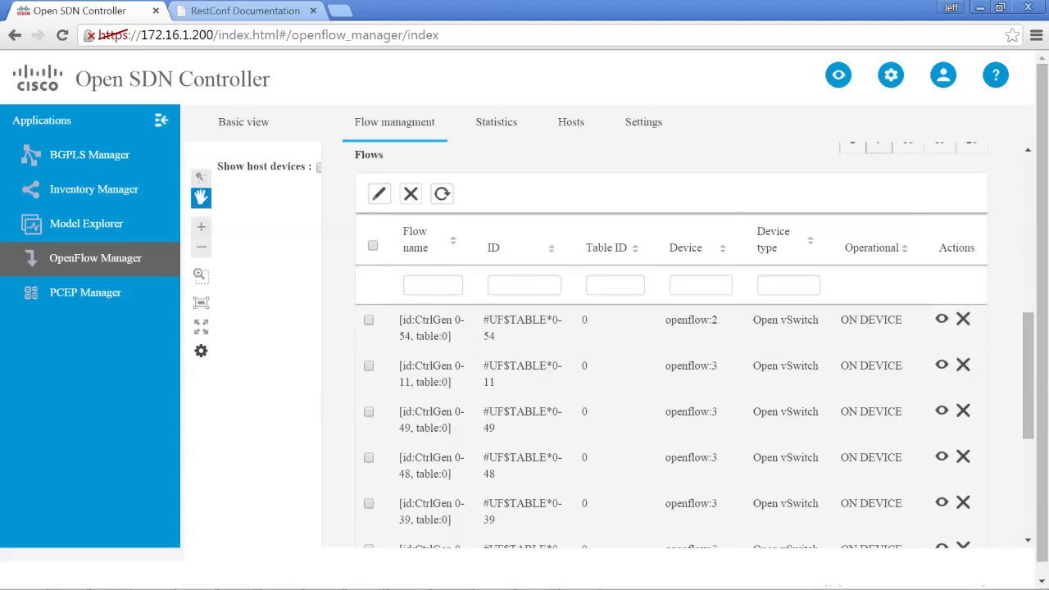
Search the Flows table for 77 by ID, clear that filter, and search for 77 by flow name.
click(523, 284)
text(77)
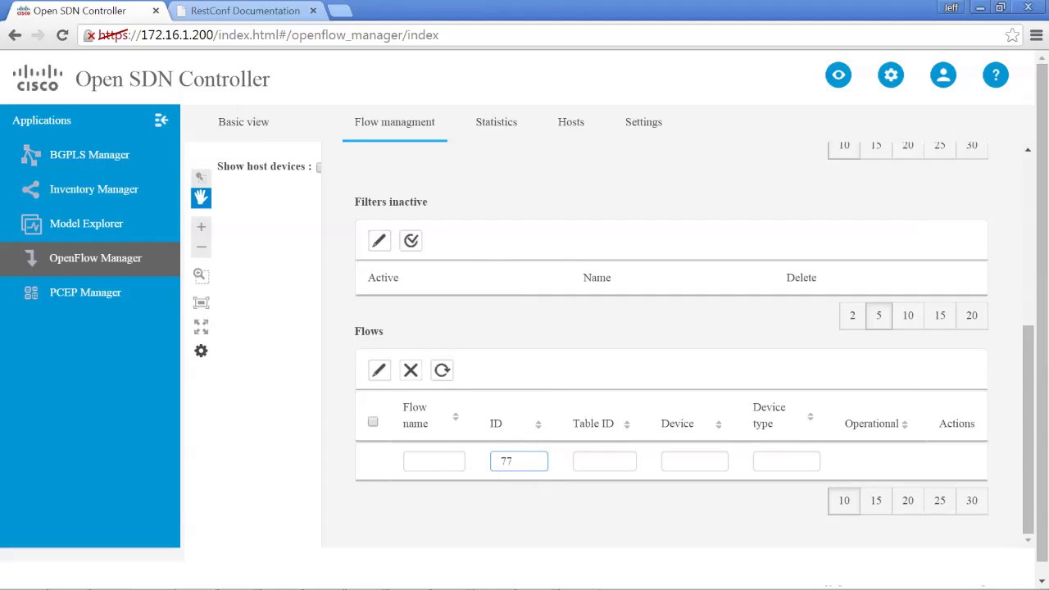
key(BackSpace)
key(BackSpace)
click(405, 459)
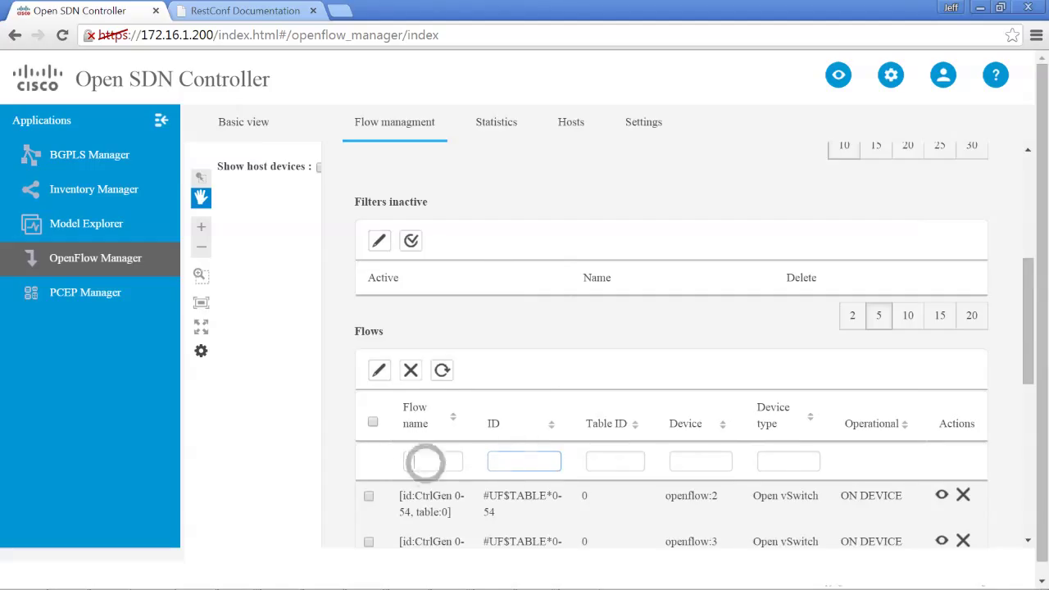
text(77)
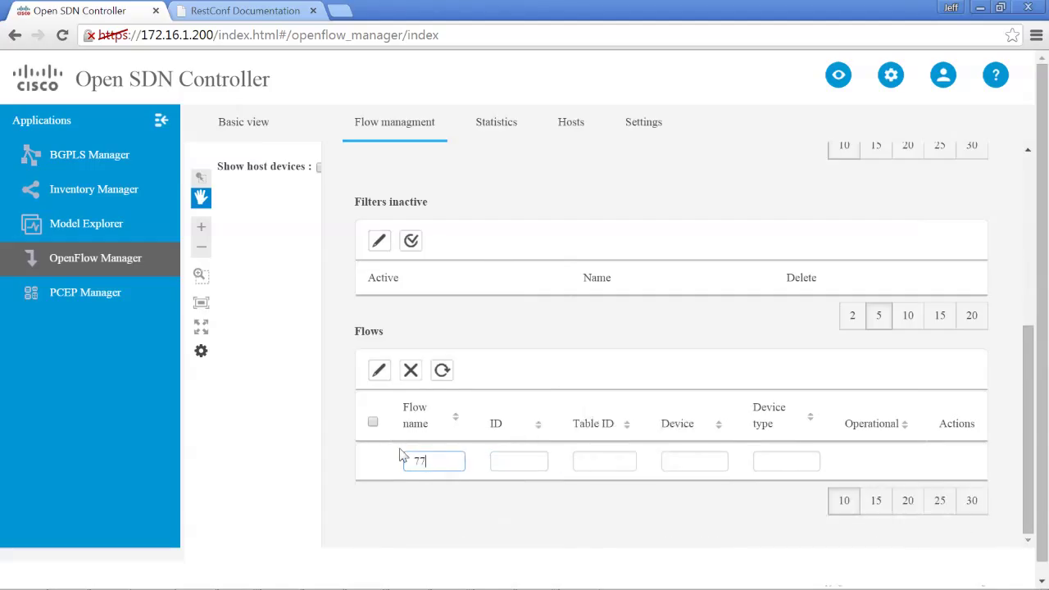
Switch to the mininet PuTTY session and run pingall to test reachability between all hosts.
mouse_move(574, 587)
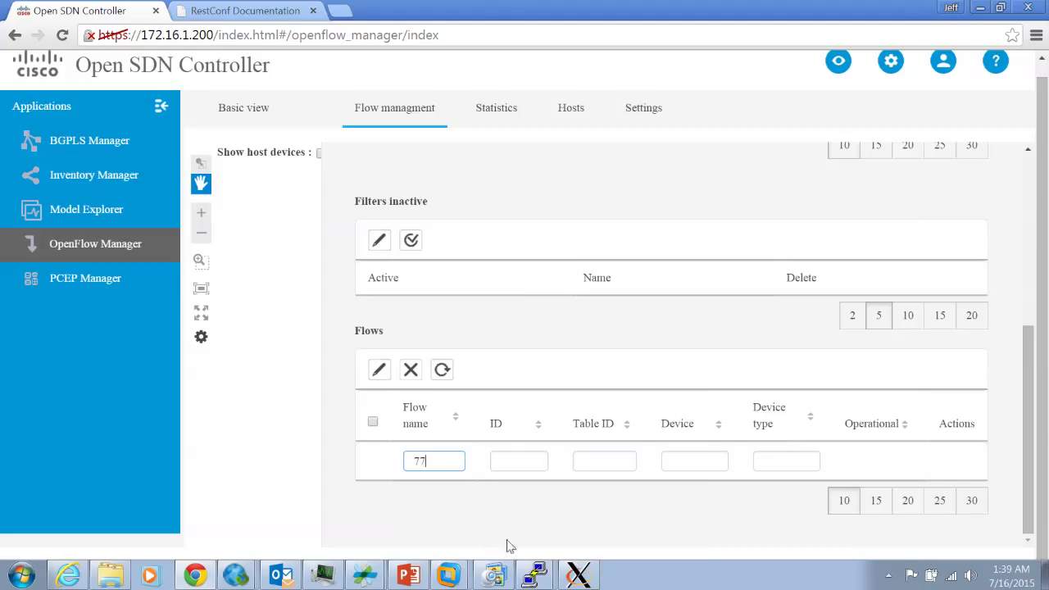
mouse_move(531, 572)
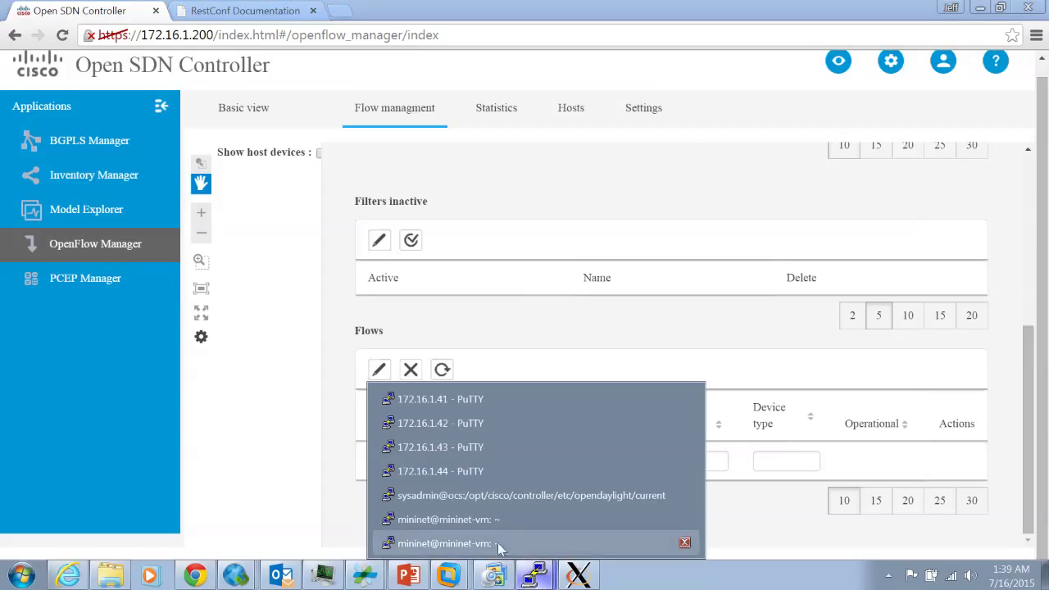
click(498, 526)
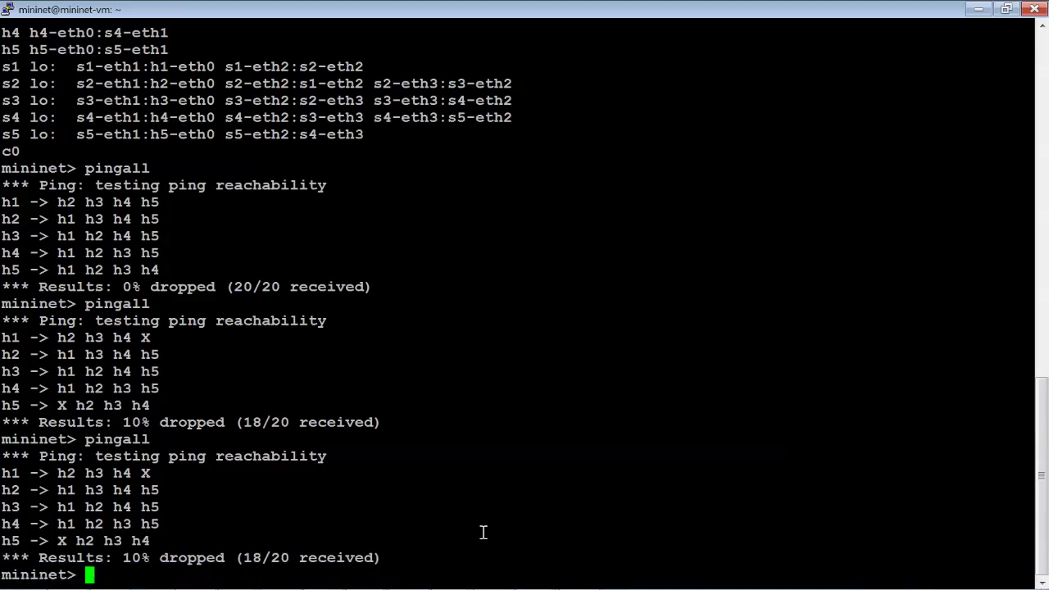
text(pingall)
key(Return)
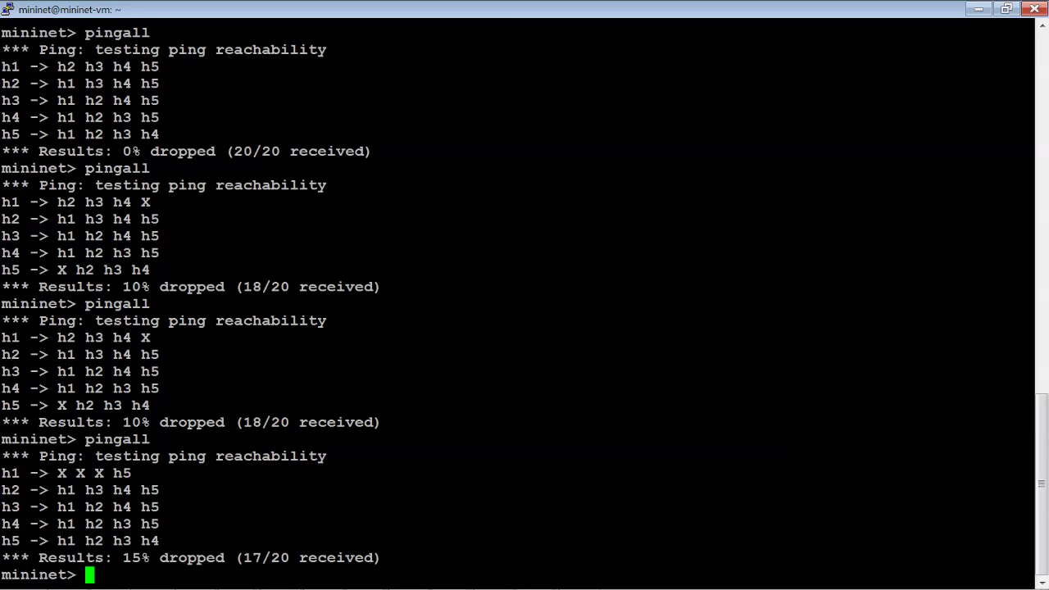
Repeat the pingall reachability test two more times.
key(Up)
key(Return)
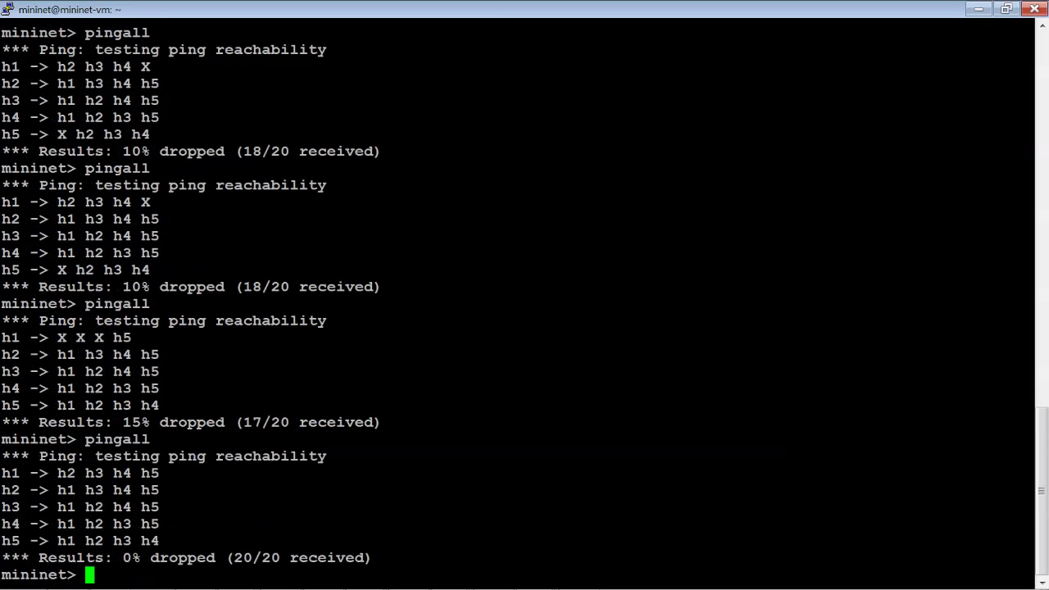
key(Return)
key(Up)
key(Return)
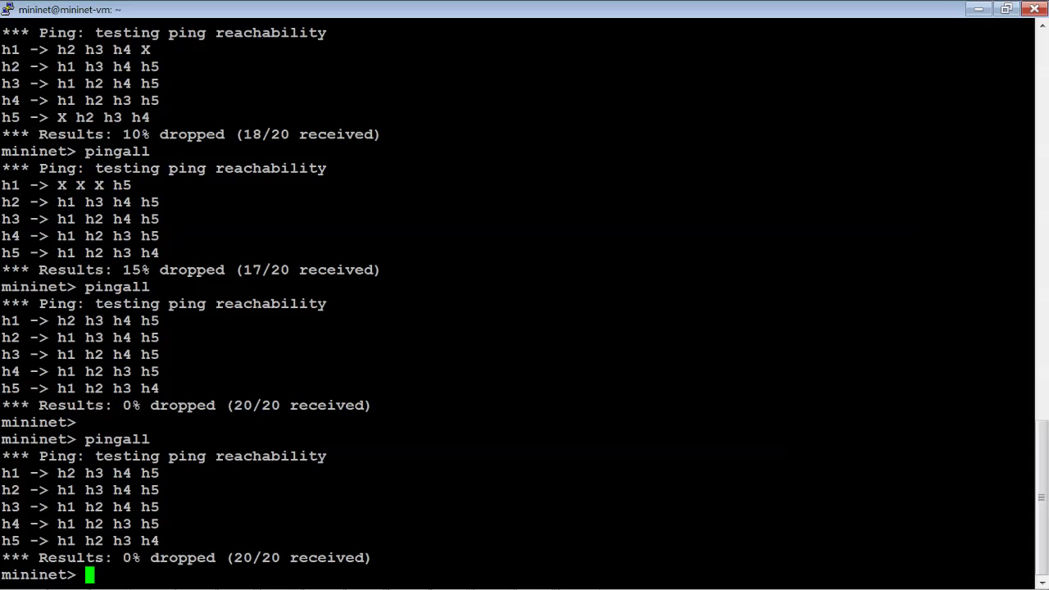
Switch back to Chrome, reopen the Model Explorer, and locate the opendaylight-inventory rev.2013-08-19 module in the module list.
mouse_move(199, 577)
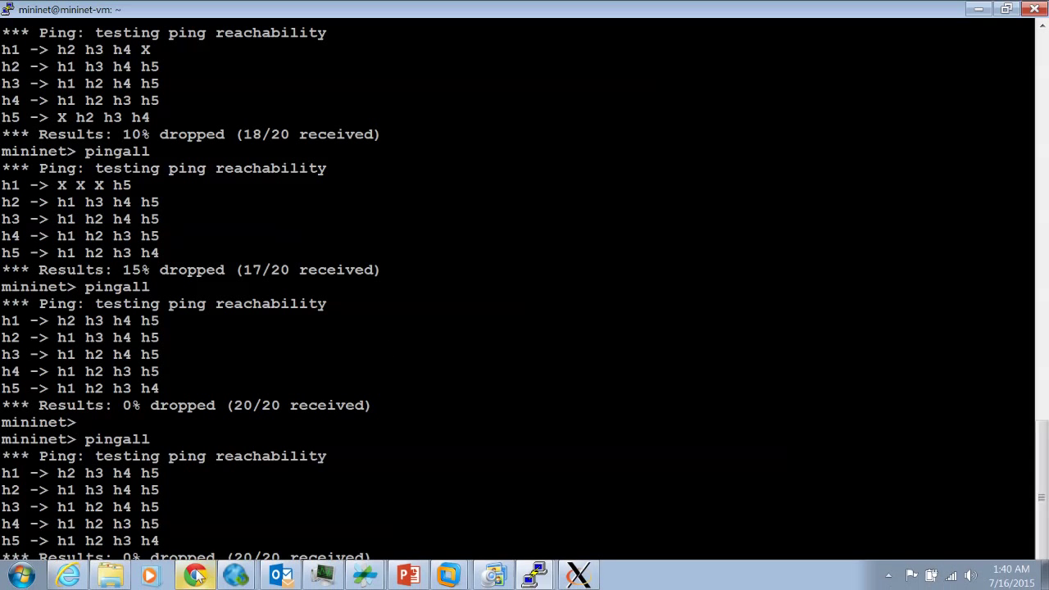
click(185, 545)
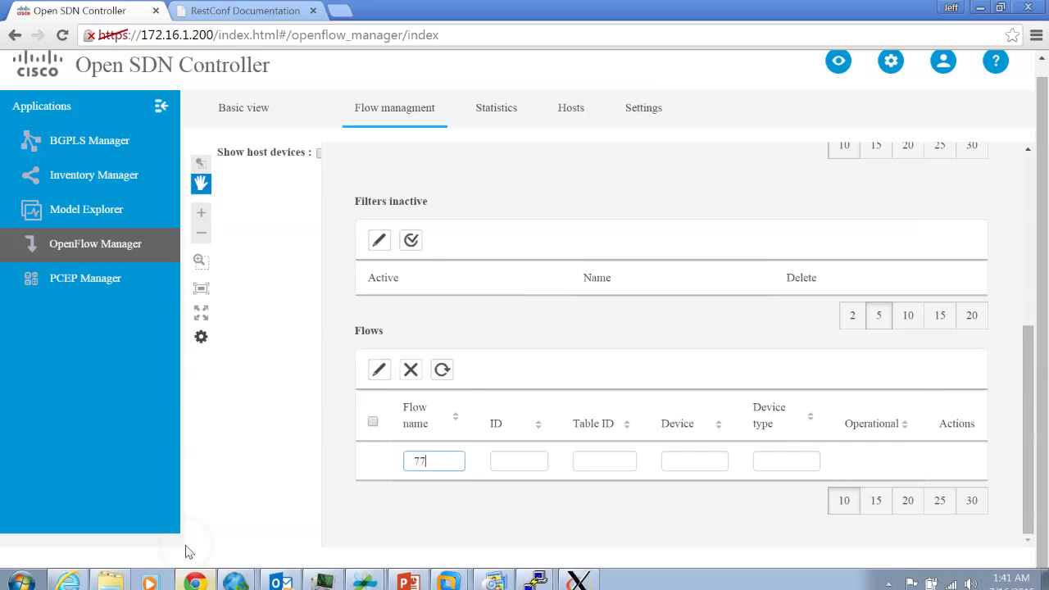
click(64, 215)
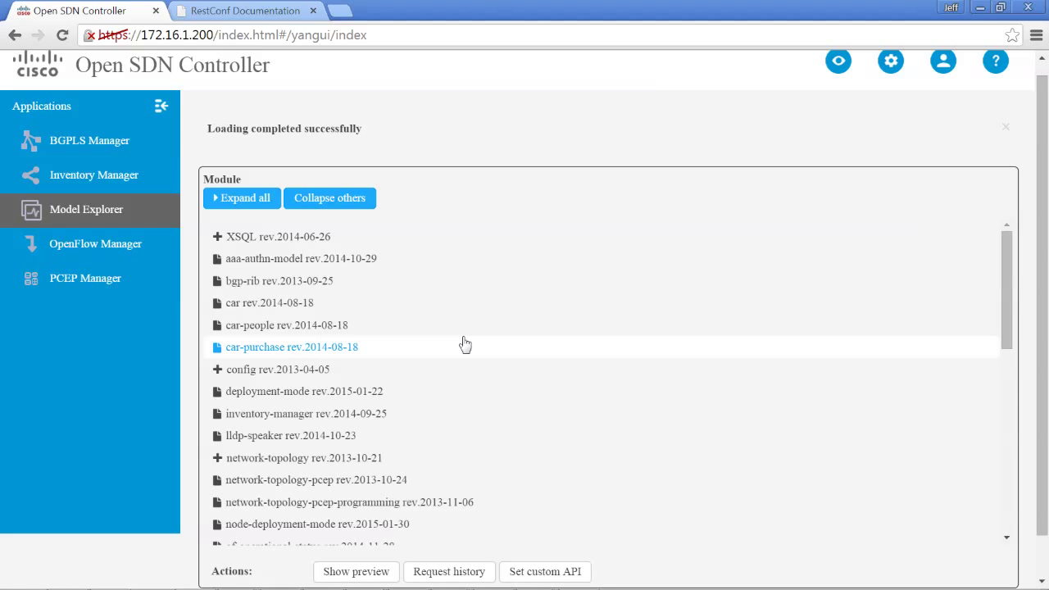
click(1008, 297)
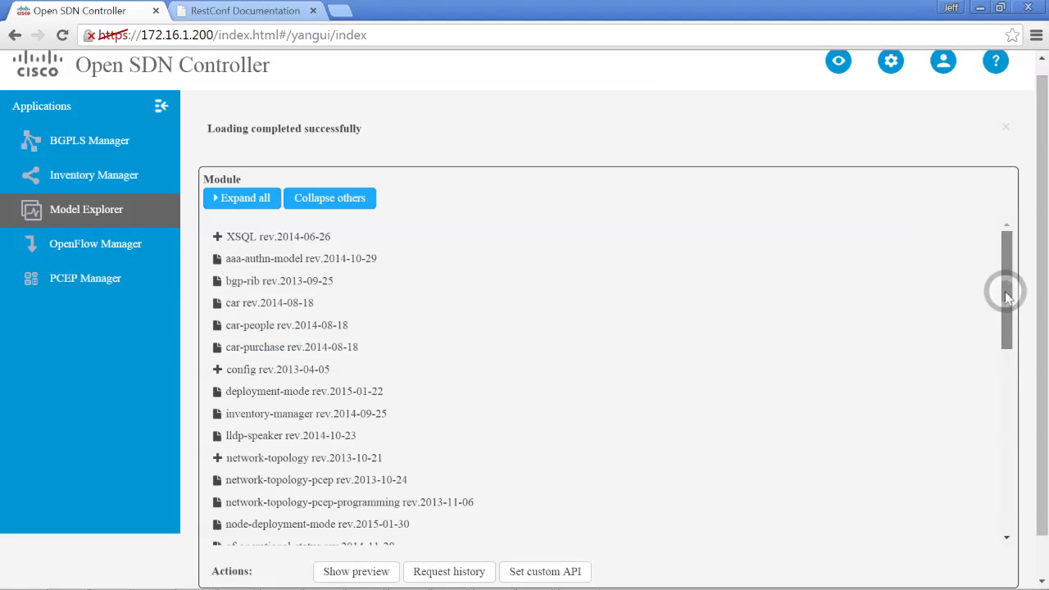
drag(1007, 298, 1005, 344)
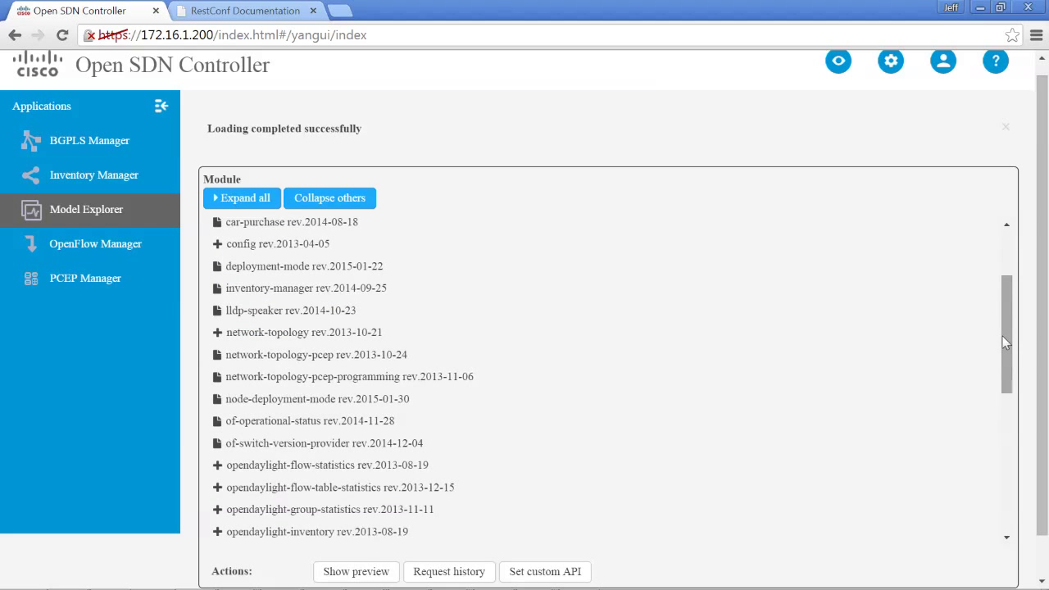